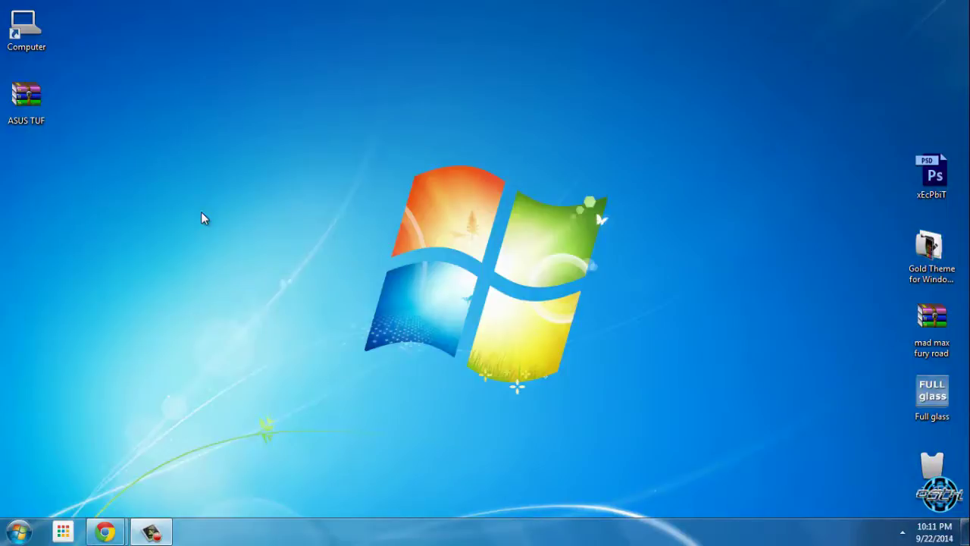
Step: Extract the archive to an ASUS TUF folder and browse its extras, Fonts and Theme subfolders
right_click(28, 106)
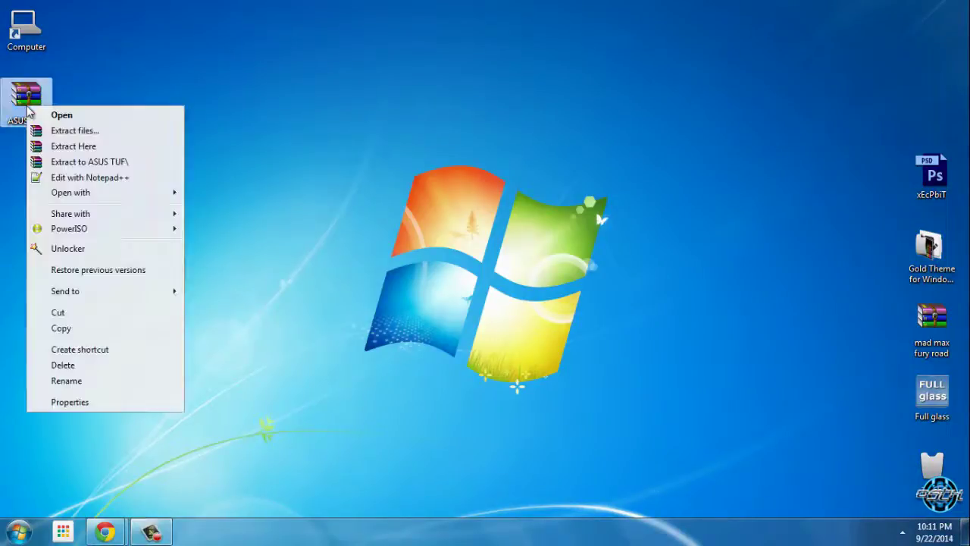
left_click(99, 164)
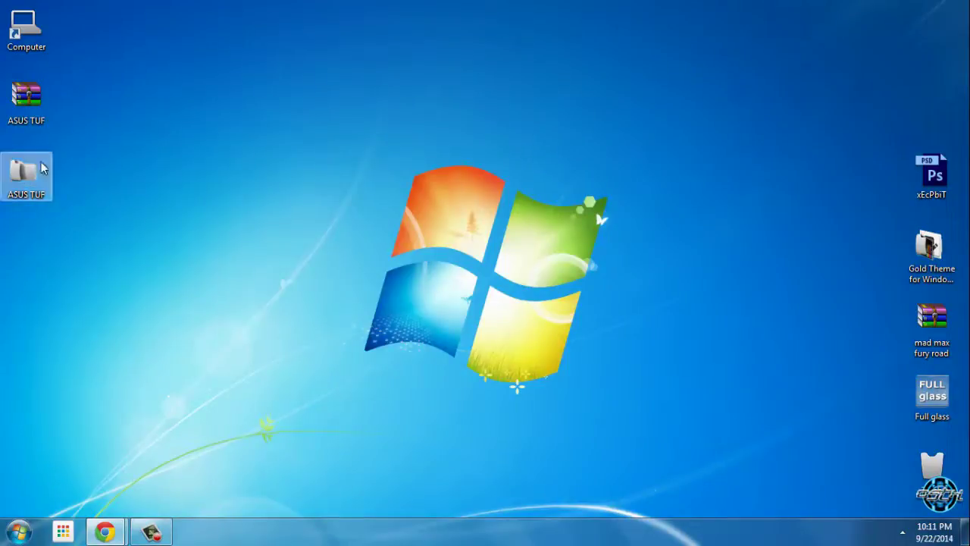
double_click(23, 173)
double_click(185, 114)
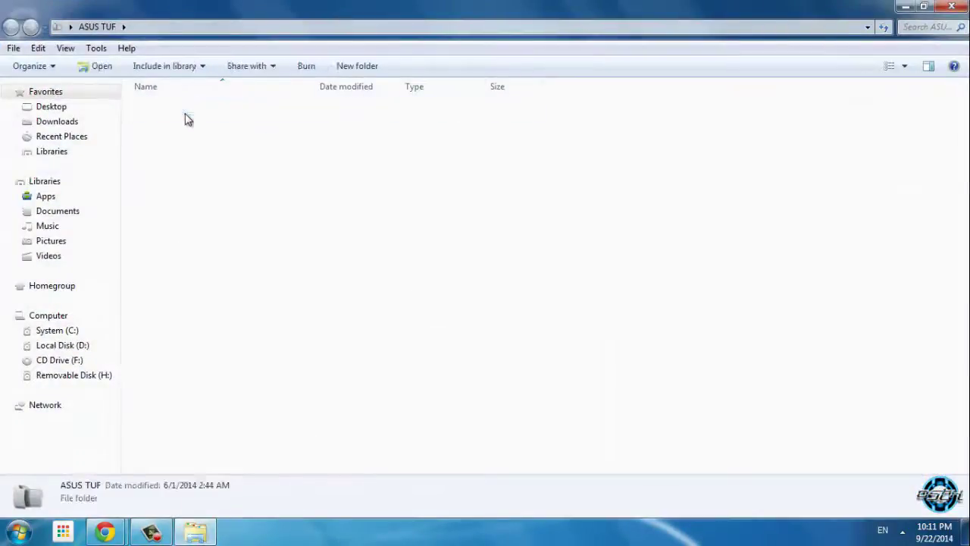
left_click(184, 113)
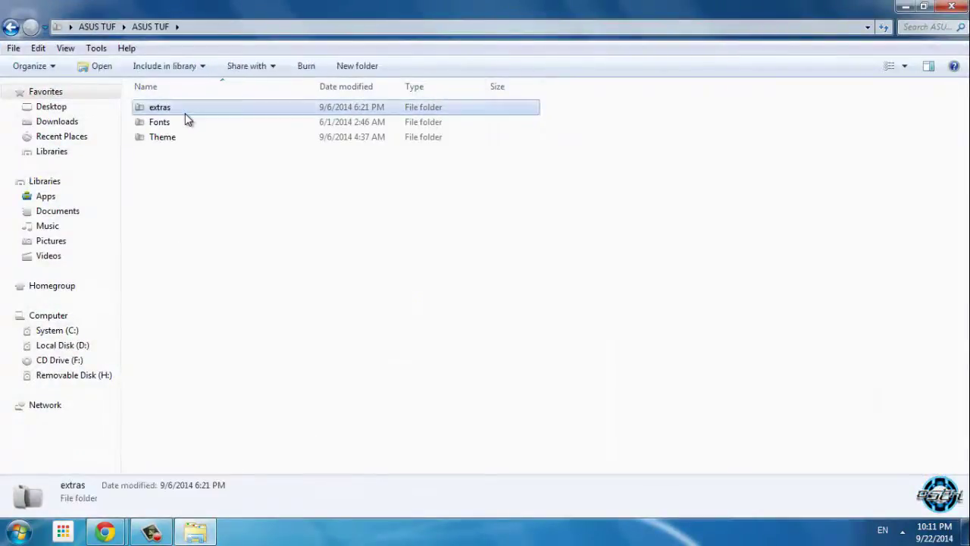
left_click(185, 125)
left_click(188, 139)
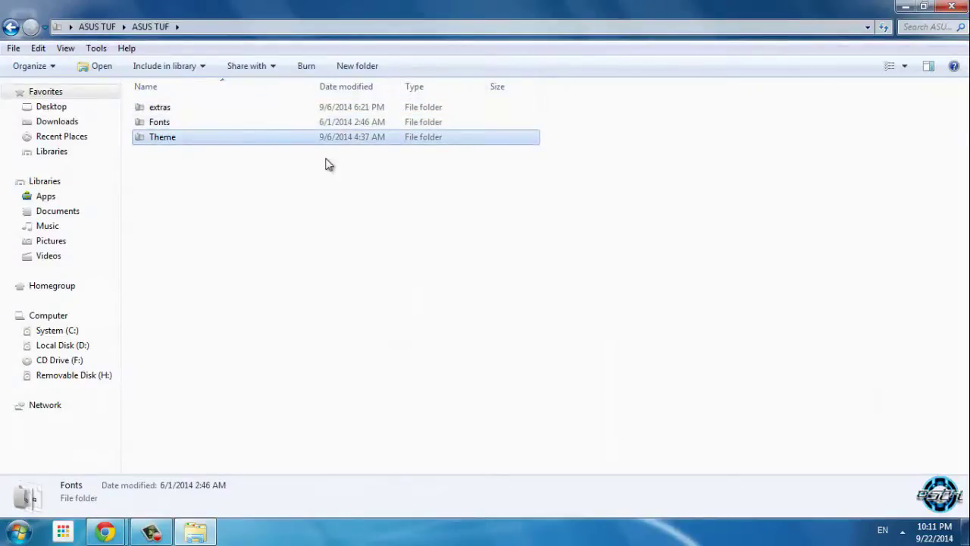
Step: Install all nine fonts from the Fonts folder, confirming replacement of existing ones
double_click(172, 129)
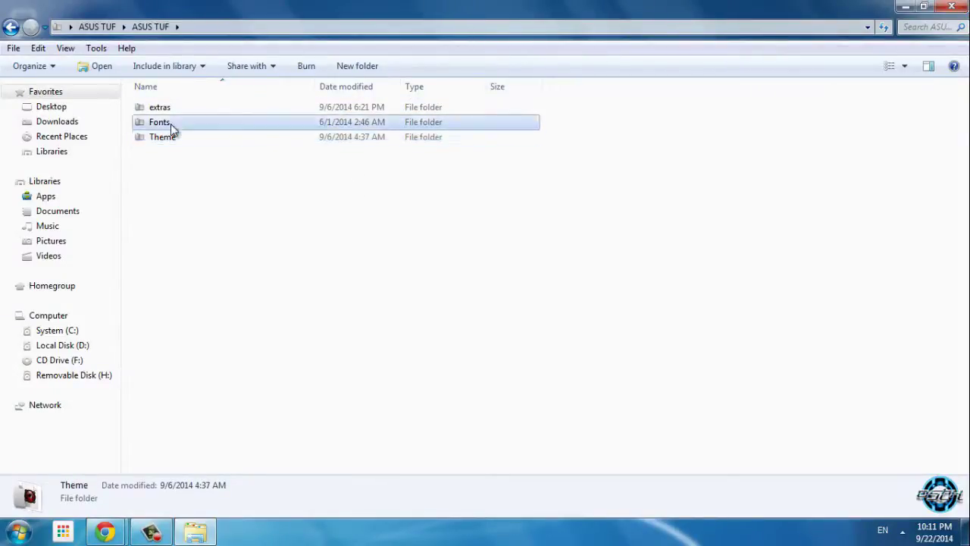
left_click_drag(272, 243, 202, 109)
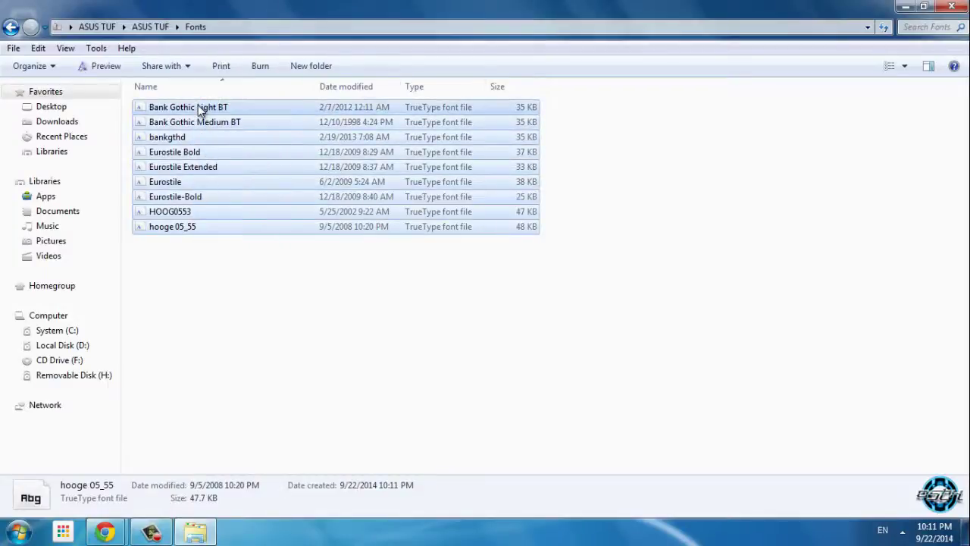
right_click(200, 108)
left_click(256, 147)
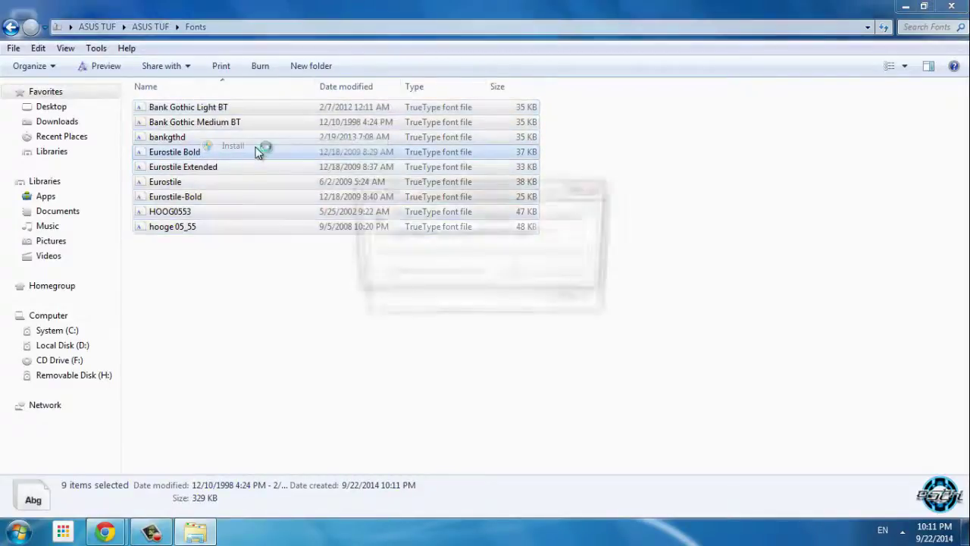
left_click(522, 275)
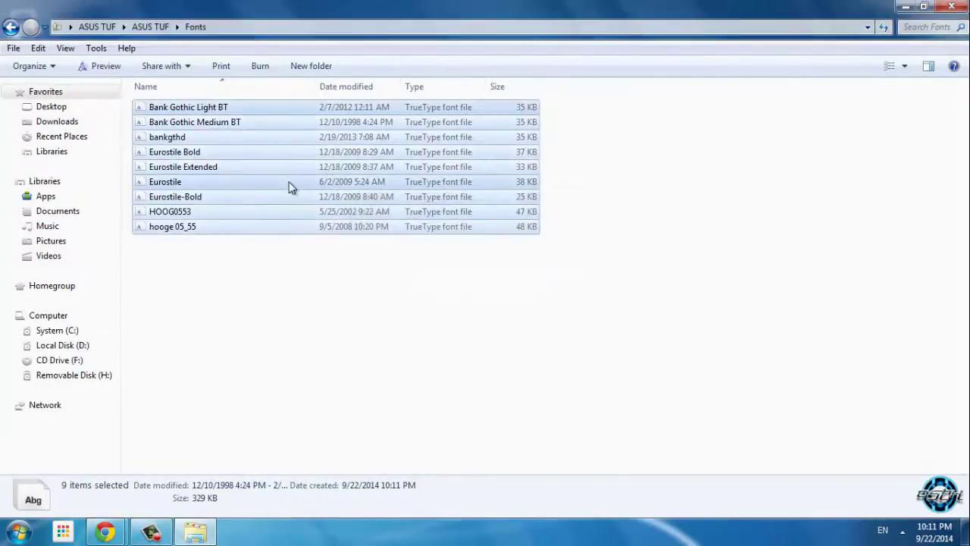
Step: Copy both ASUS TUF theme items from the Theme subfolder
left_click(11, 27)
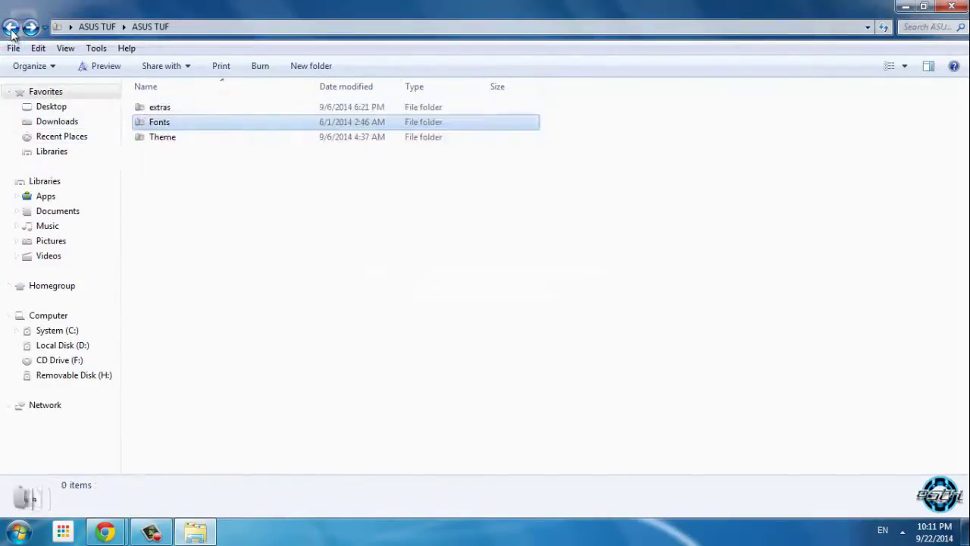
double_click(180, 138)
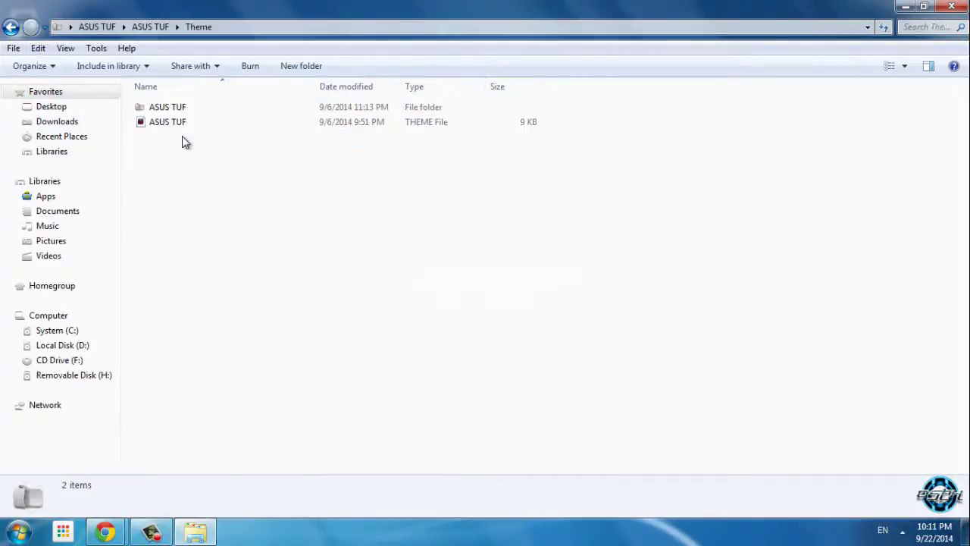
left_click_drag(211, 140, 164, 110)
right_click(164, 110)
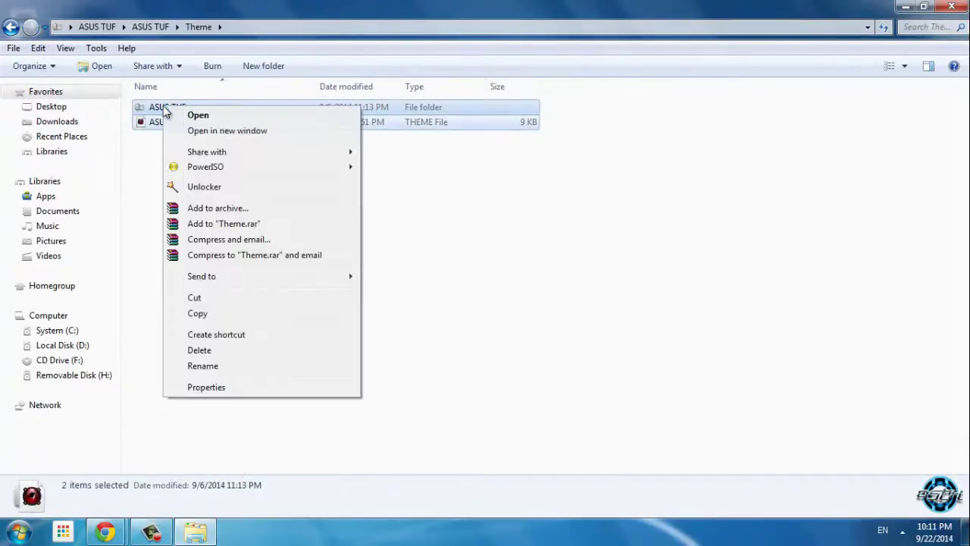
left_click(218, 315)
Step: Paste the theme items into C:\Windows\Resources\Themes and close Explorer
left_click(61, 315)
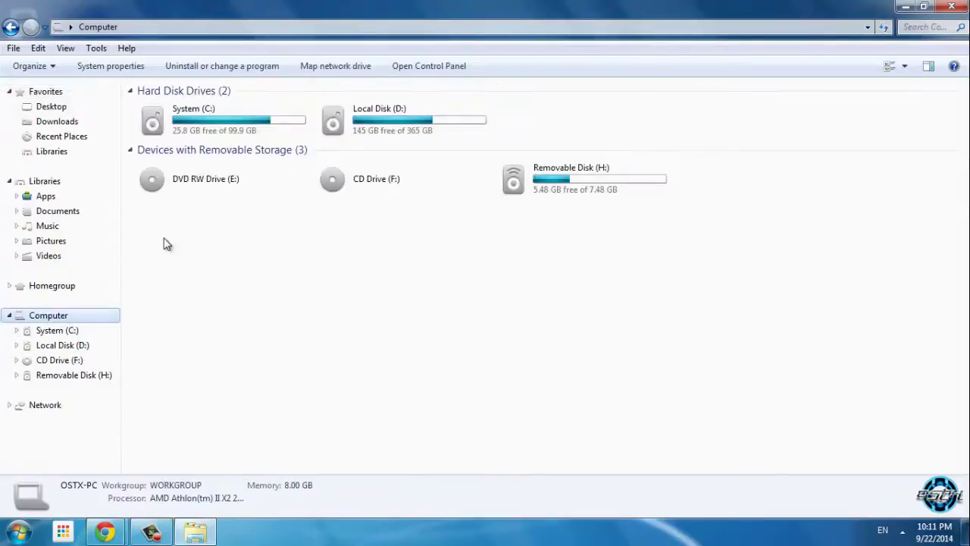
double_click(196, 128)
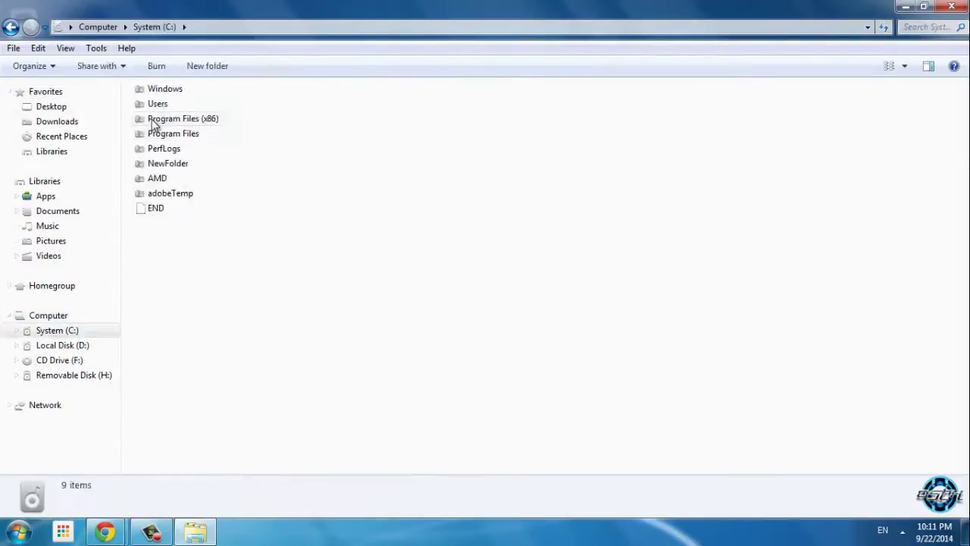
double_click(157, 92)
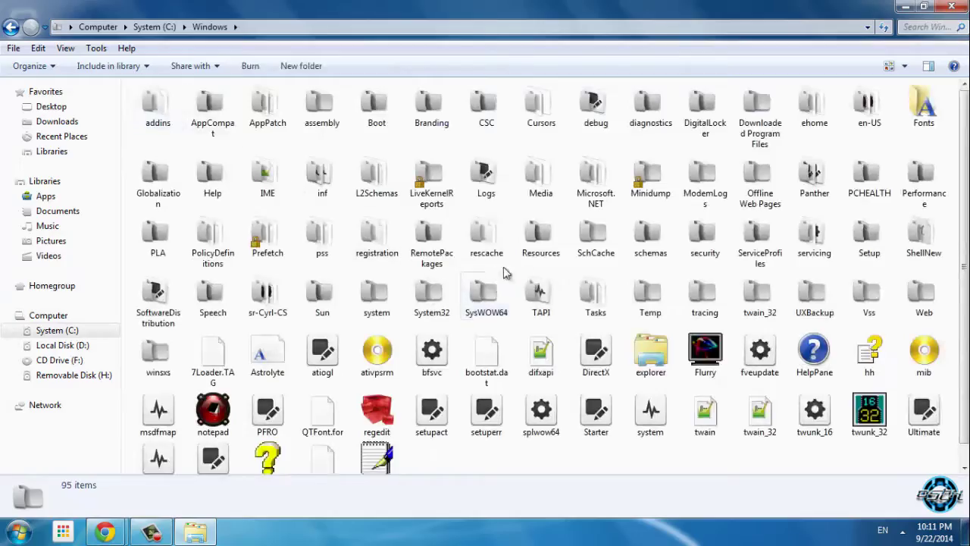
double_click(541, 238)
left_click(157, 123)
double_click(157, 124)
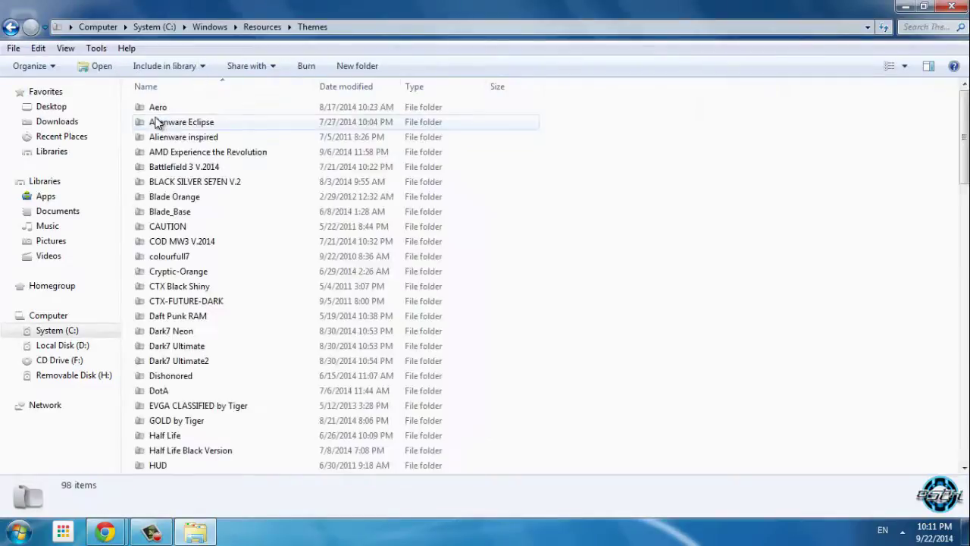
right_click(653, 202)
left_click(723, 367)
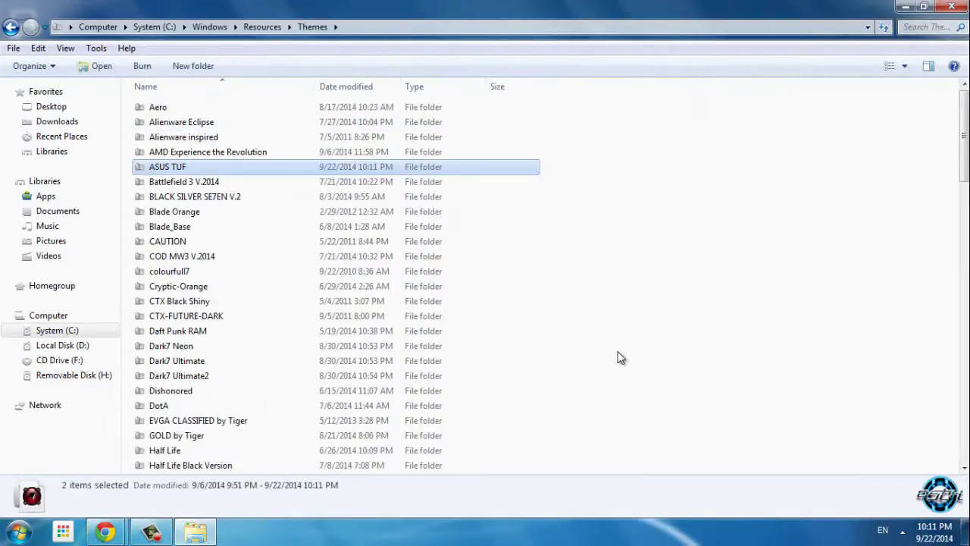
left_click(949, 7)
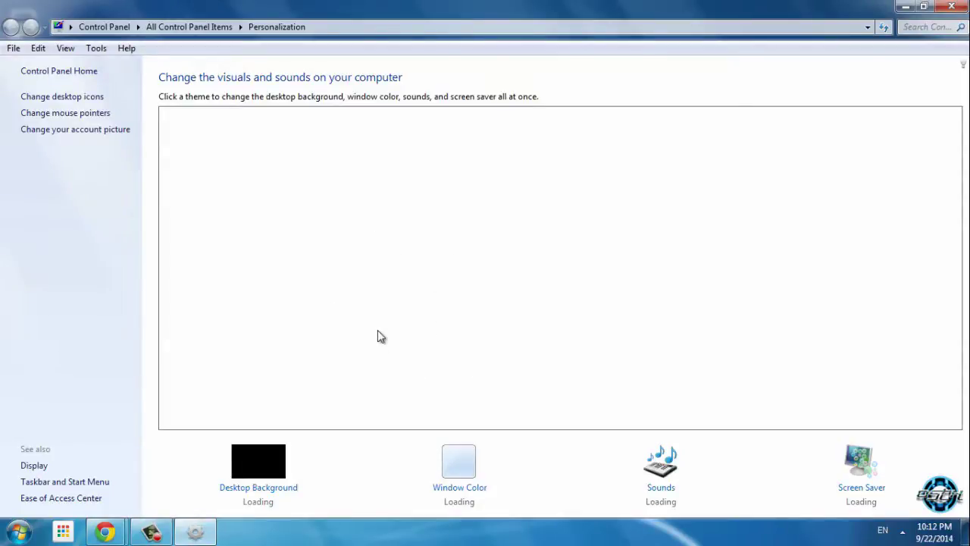
Step: Apply the installed ASUS TUF theme in Personalization, then close the window
scroll(379, 337, "down", 2)
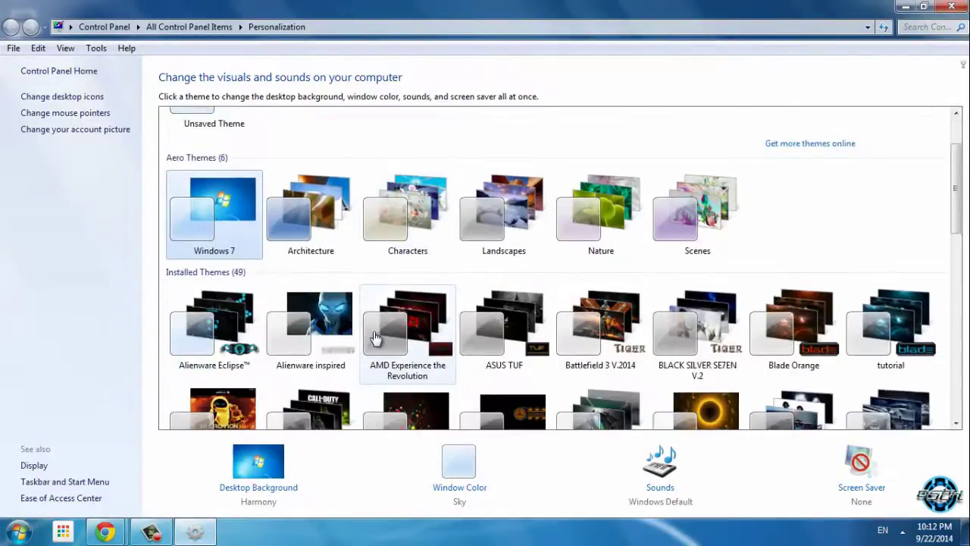
left_click(495, 339)
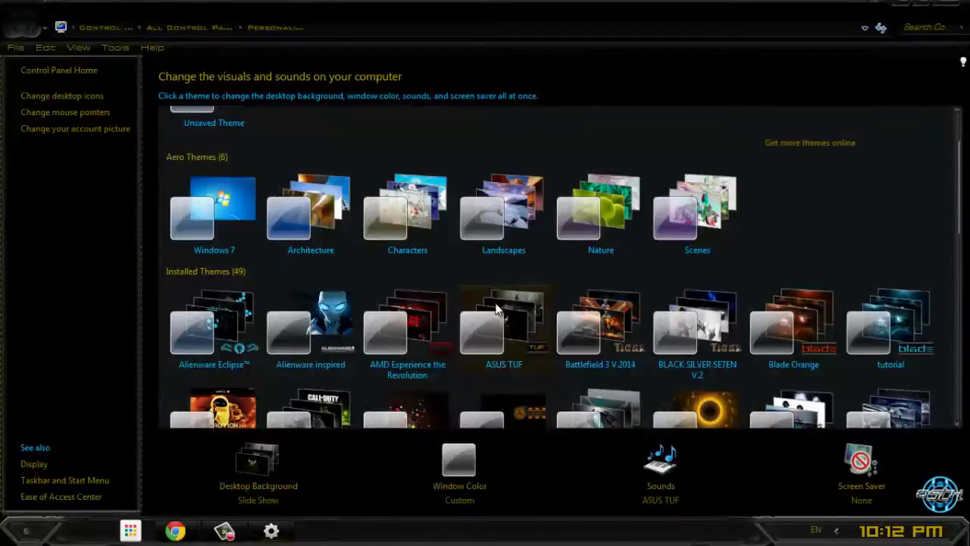
left_click(943, 14)
Step: Open the ASUS TUF extras folder and browse its shellbrd, system.cpl and timedate.cpl subfolders
double_click(30, 193)
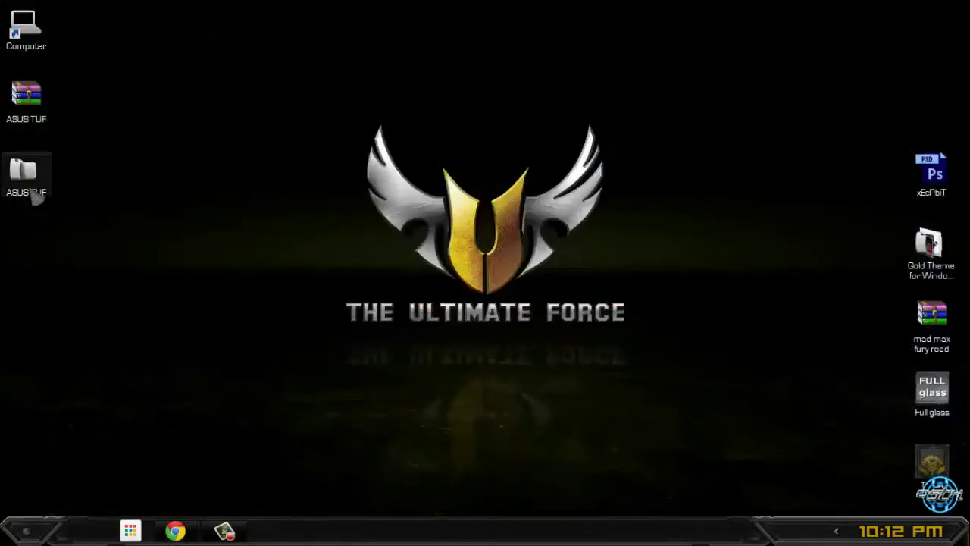
double_click(186, 106)
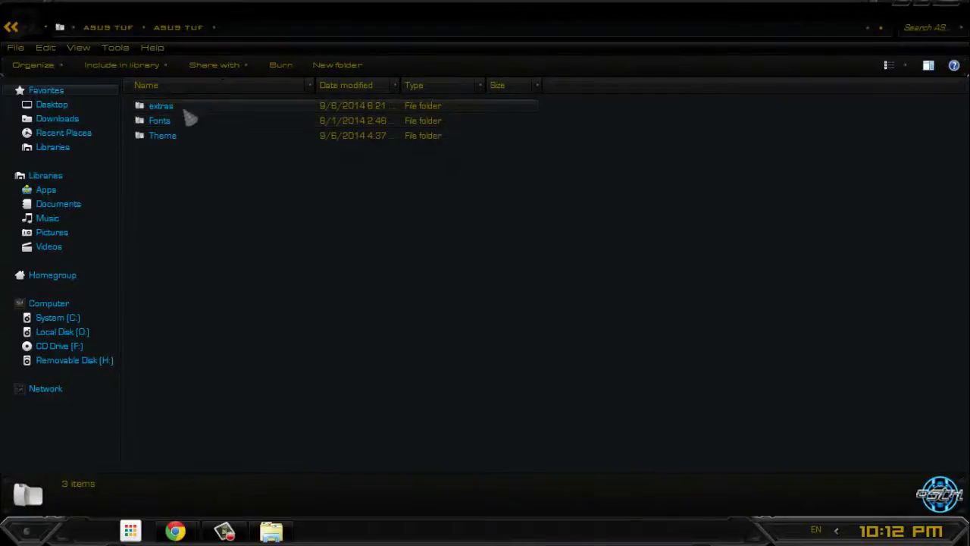
double_click(185, 106)
double_click(182, 107)
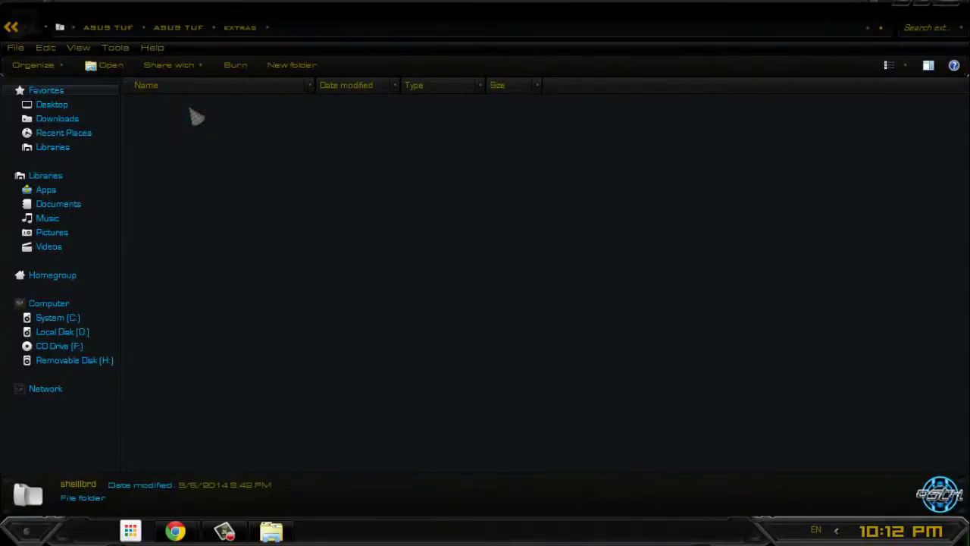
left_click(11, 30)
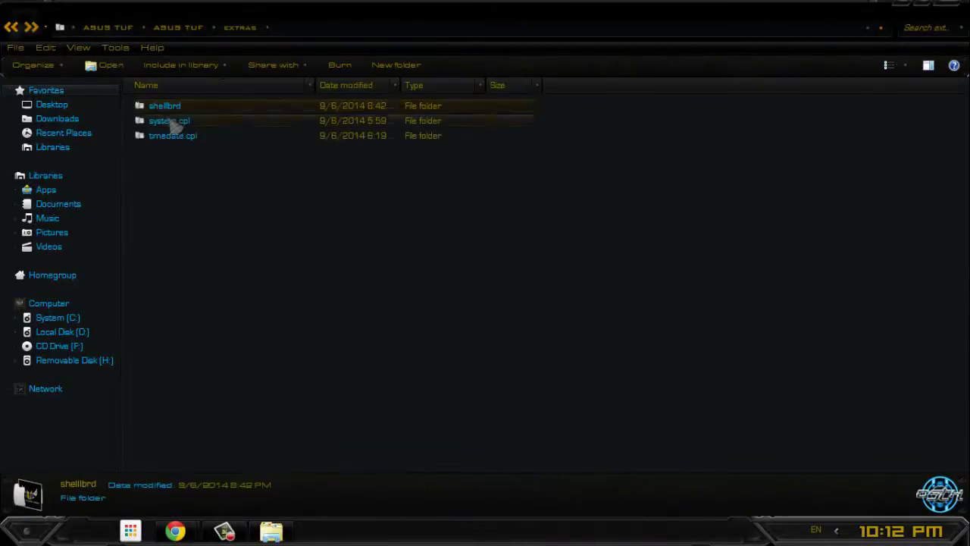
double_click(171, 120)
left_click(16, 30)
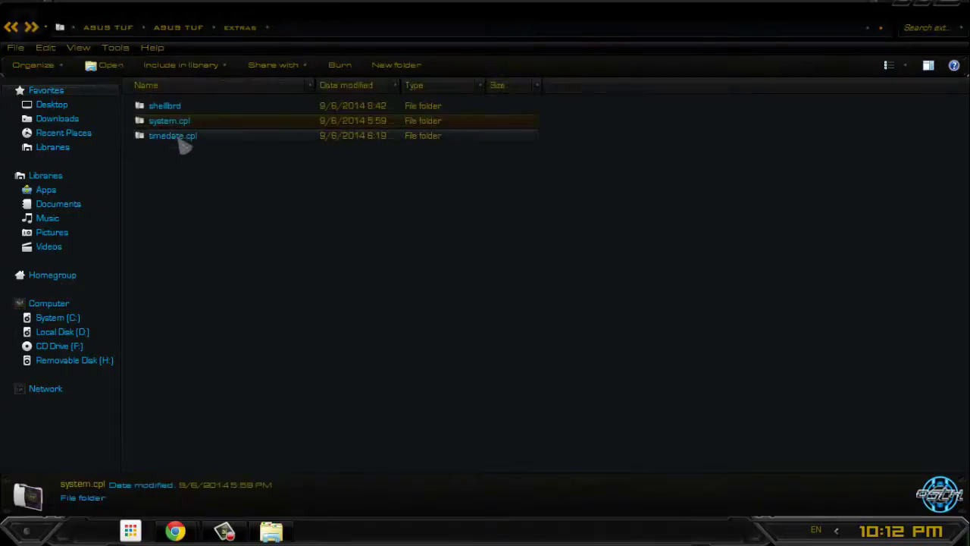
double_click(180, 133)
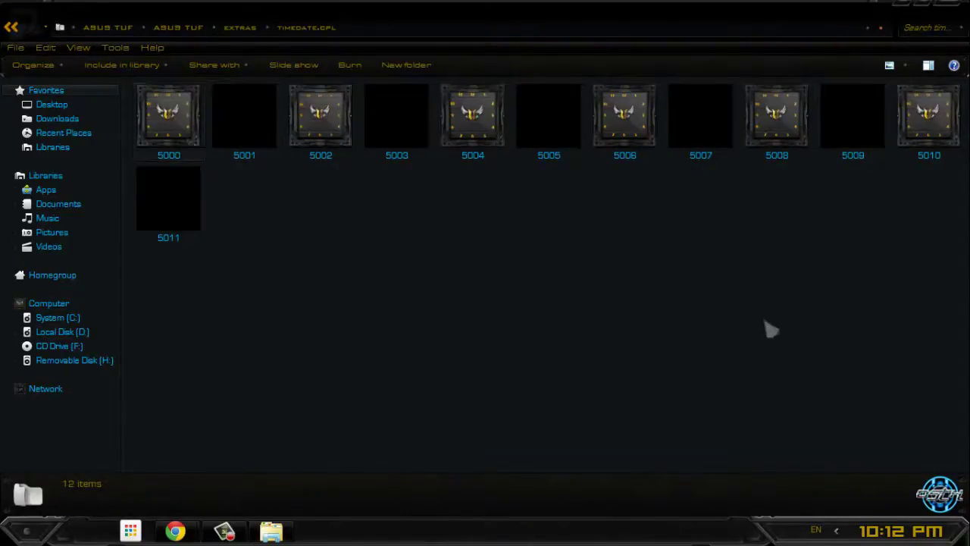
Step: Show the themed calendar and clock, then view the 51209 image's details in system.cpl
left_click(915, 533)
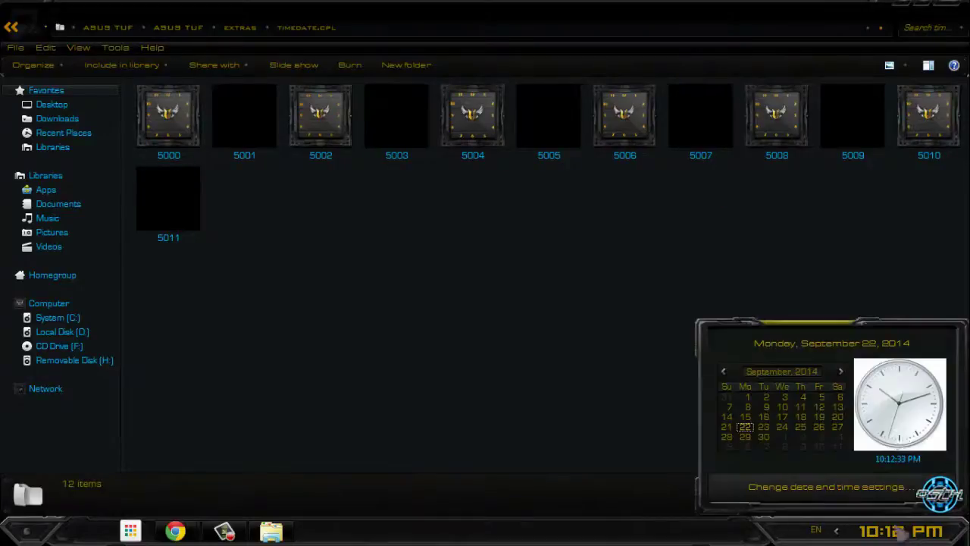
left_click(11, 35)
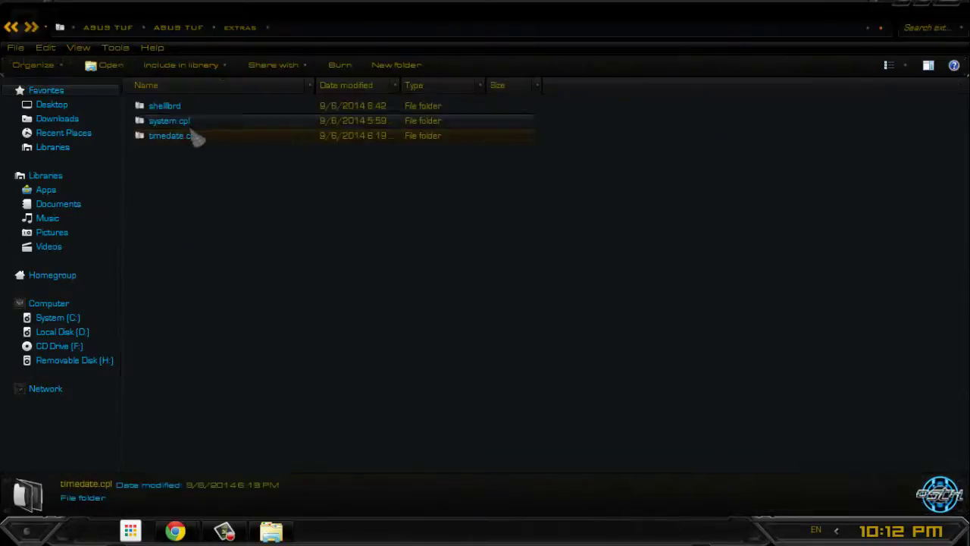
double_click(190, 121)
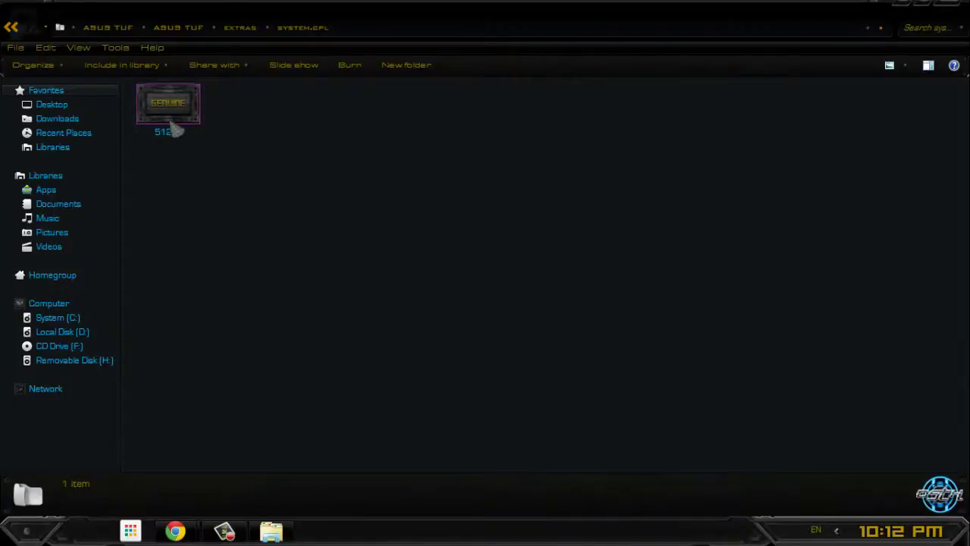
left_click(174, 127)
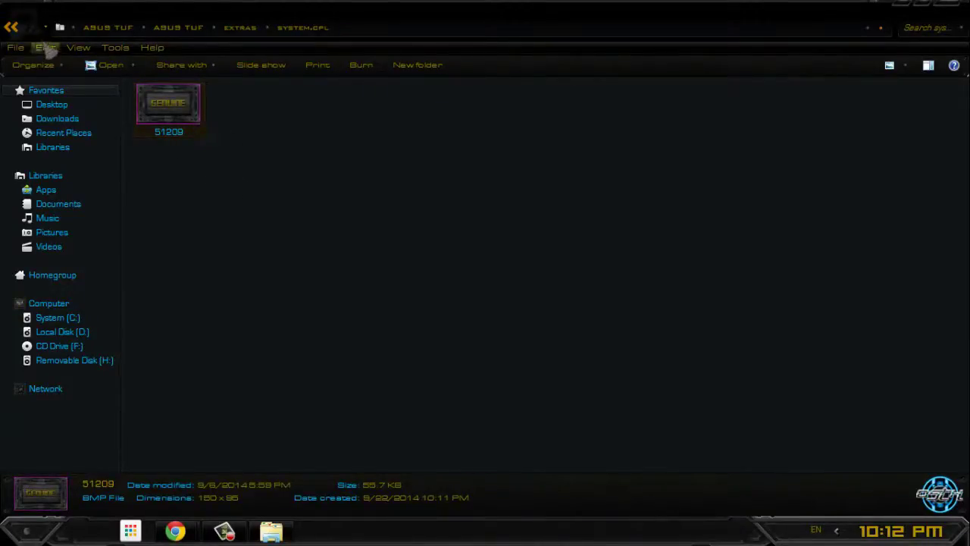
Step: Check the 1050 image in shellbrd, then select all three extras folders
left_click(10, 27)
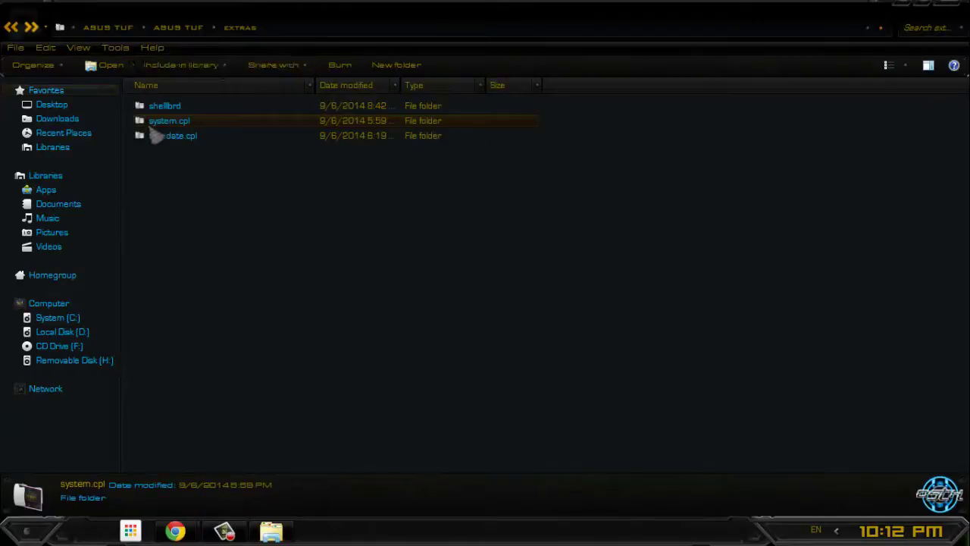
double_click(194, 111)
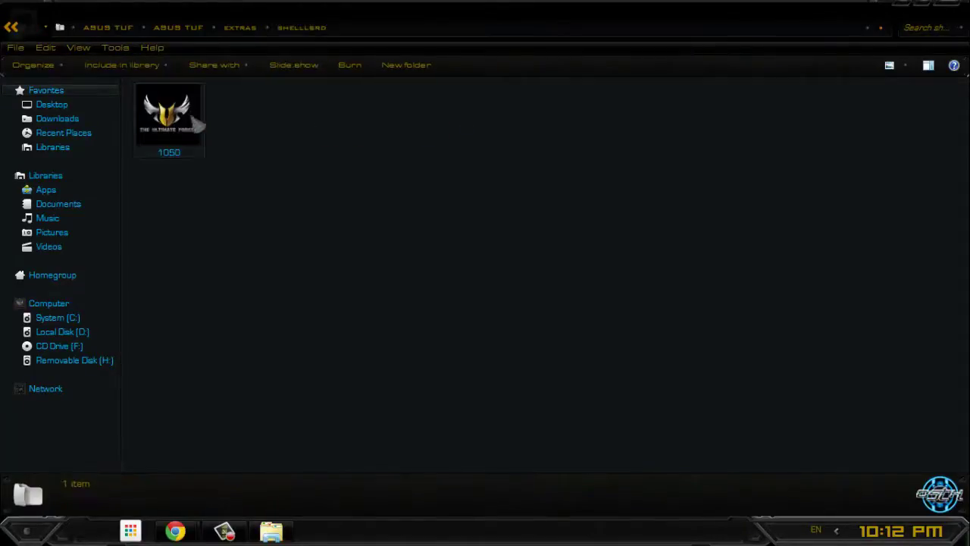
left_click(179, 137)
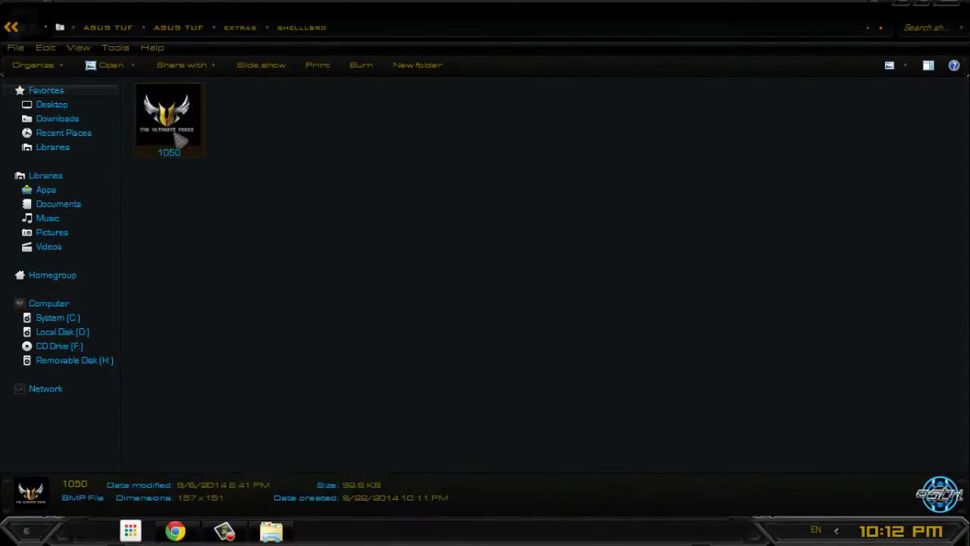
left_click(255, 184)
left_click(11, 27)
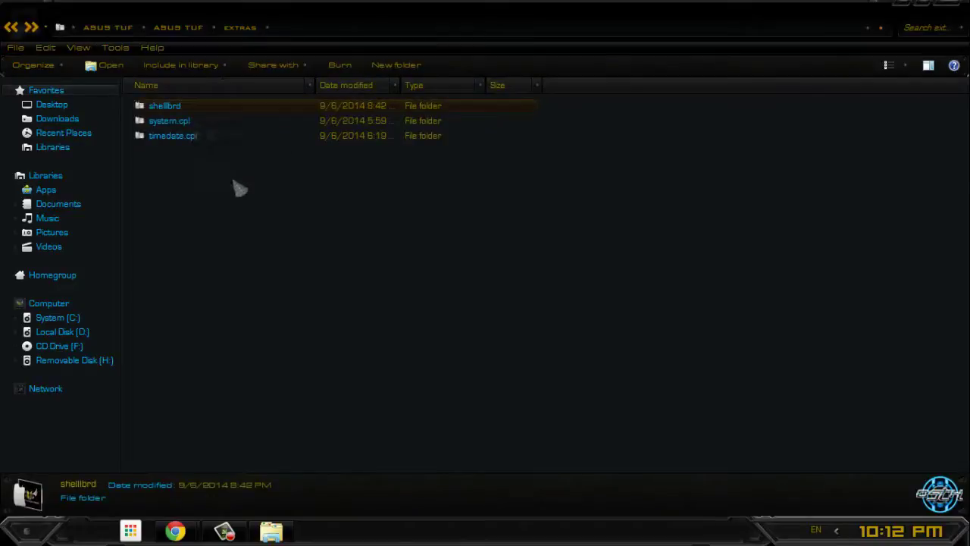
left_click_drag(232, 178, 206, 165)
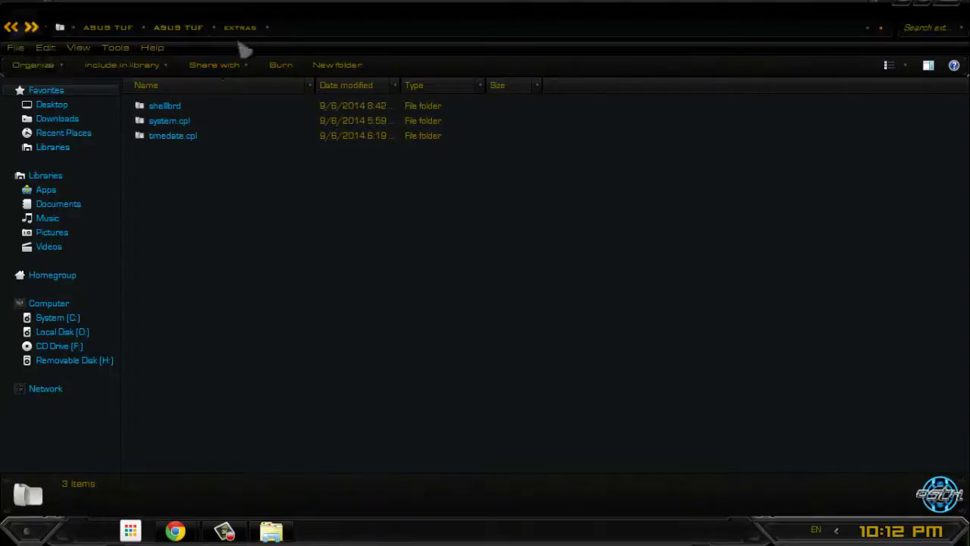
Step: Reopen Computer from the desktop, restore and centre its window, close it, and open the desktop menu
left_click(956, 17)
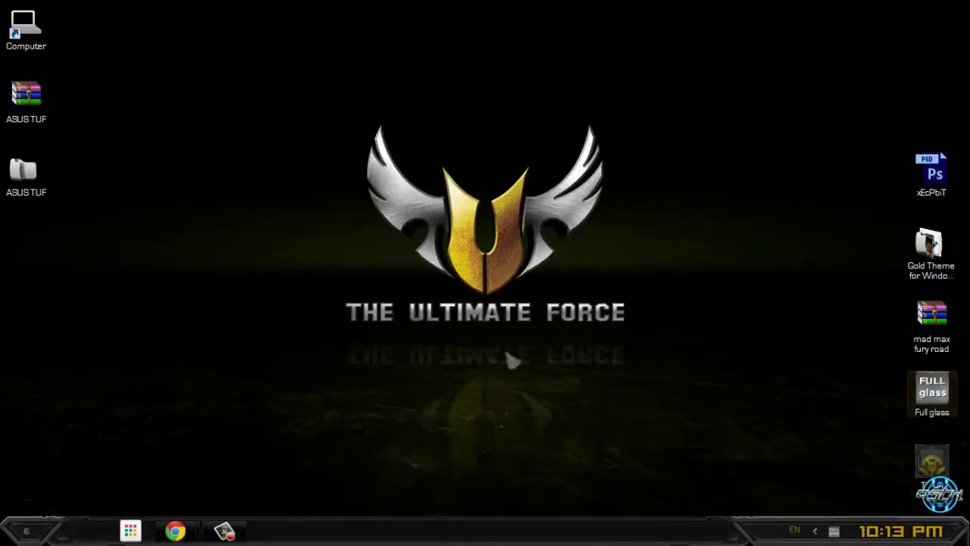
double_click(42, 44)
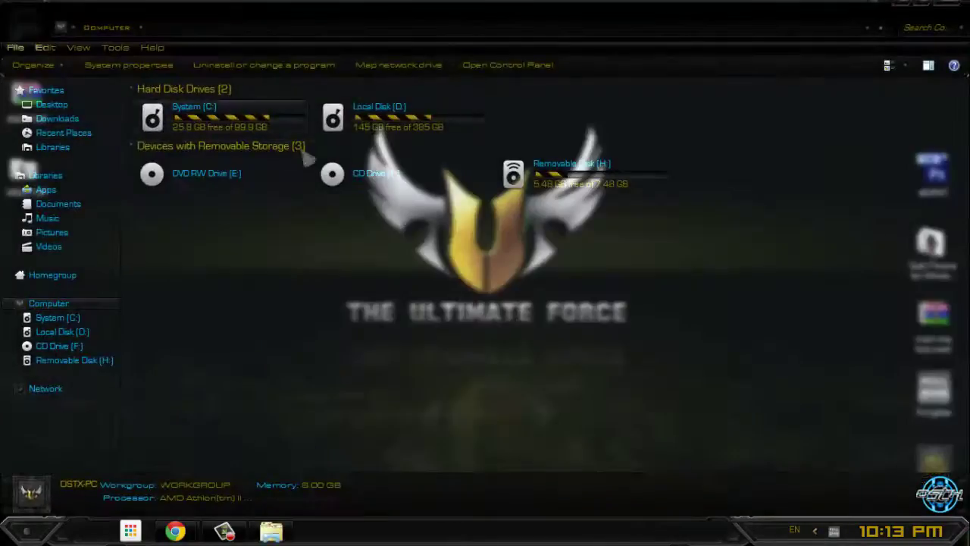
double_click(327, 14)
left_click_drag(333, 27, 401, 68)
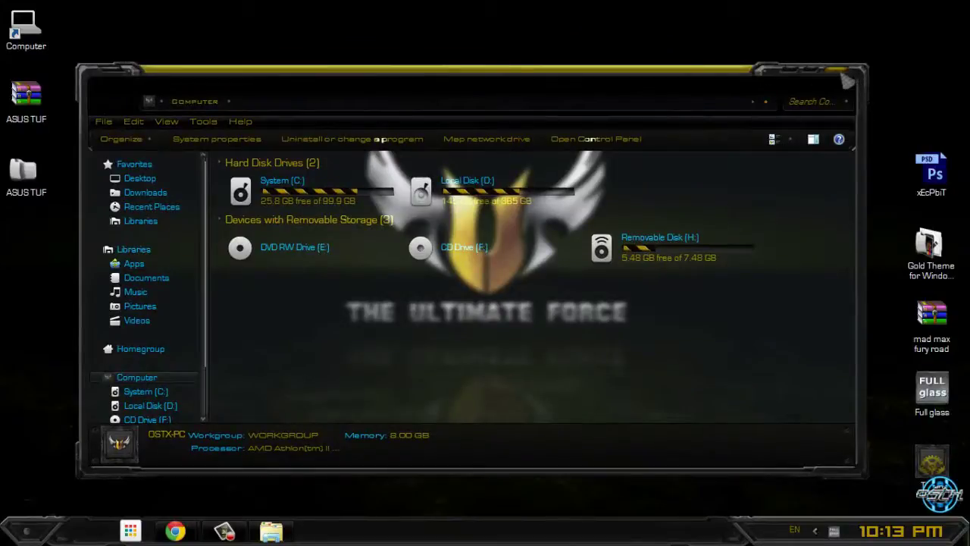
left_click(839, 71)
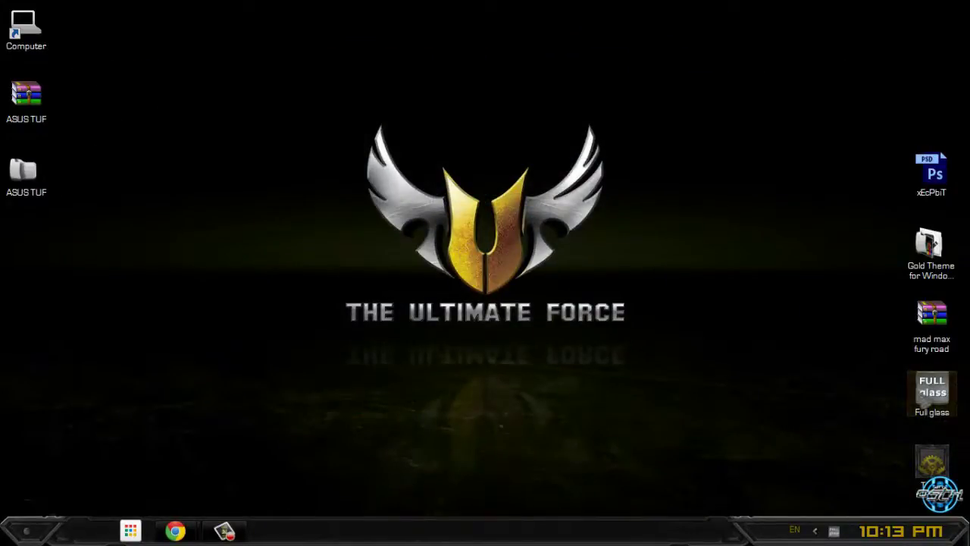
right_click(453, 370)
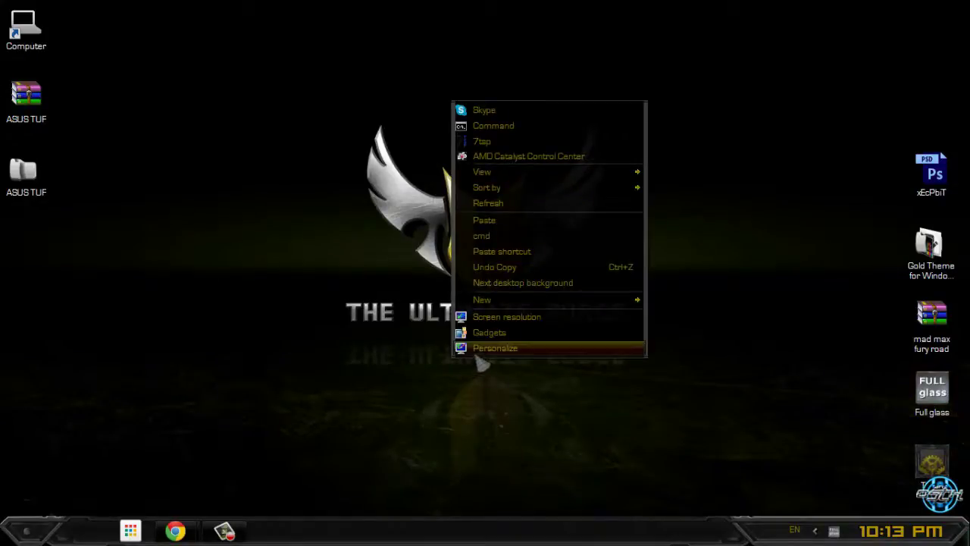
Step: Set the STAY COOL BE TUF image as the desktop background and save it
left_click(482, 350)
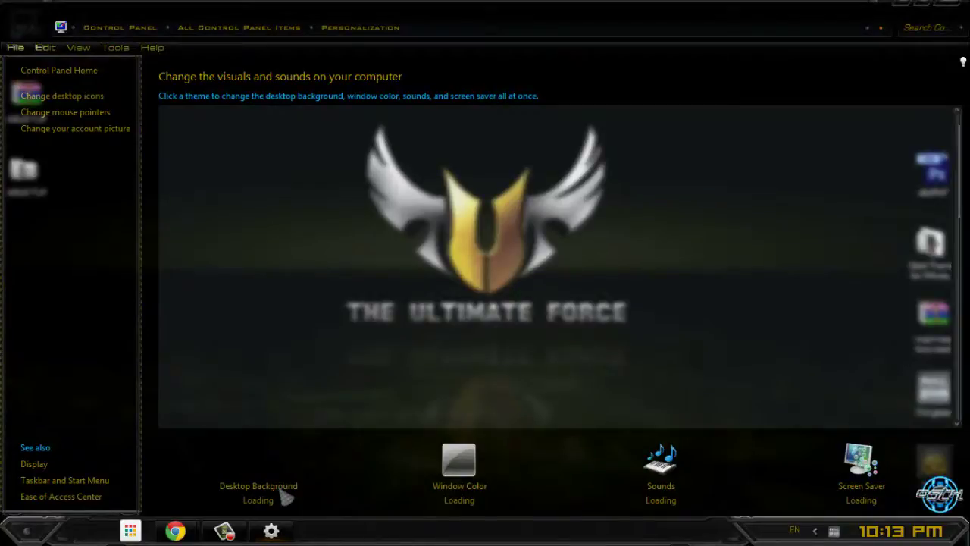
left_click(286, 496)
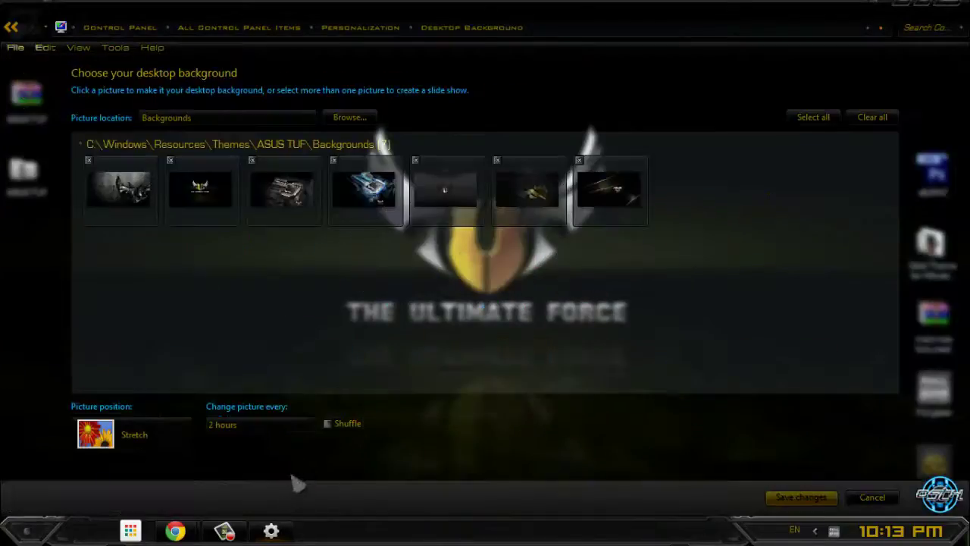
left_click(119, 189)
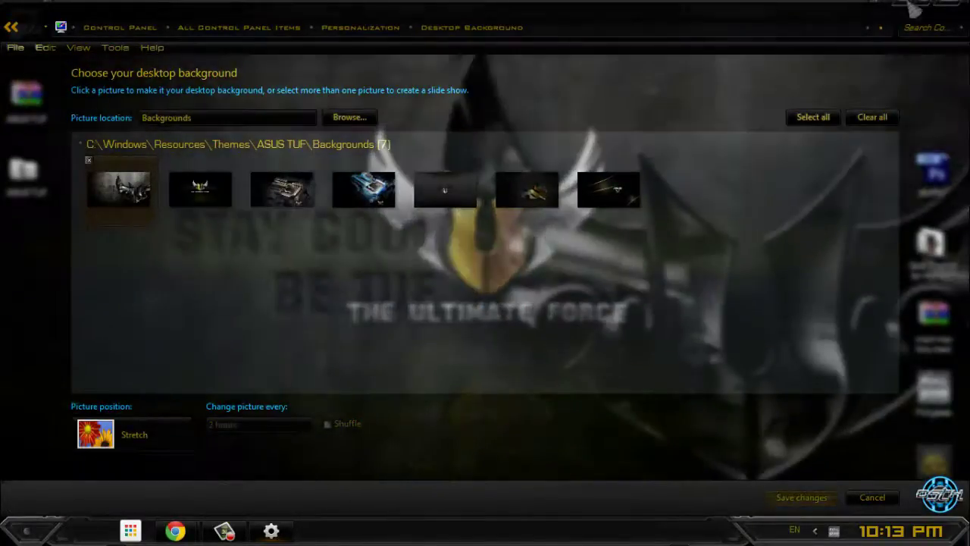
key("Return")
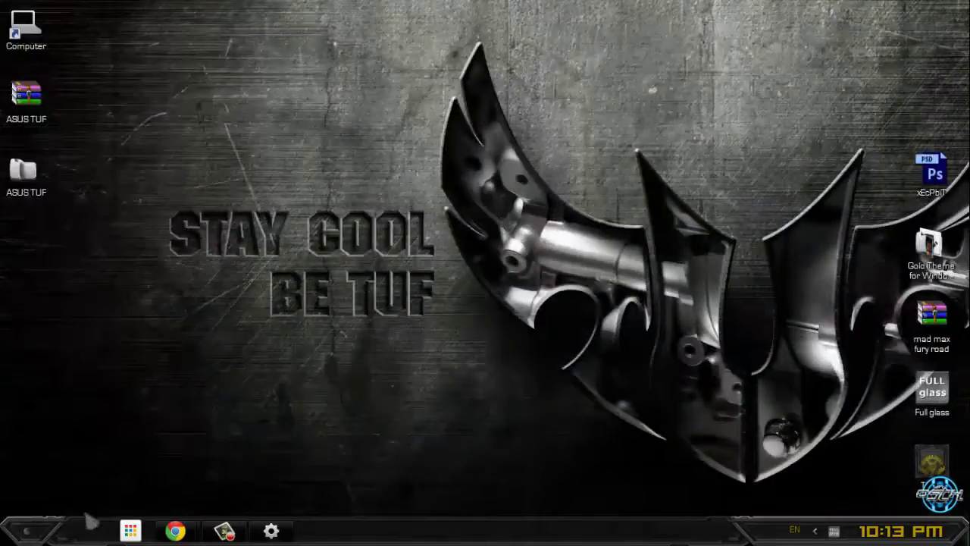
Step: Open and close Computer from Start, then open Control Panel in a restored window
left_click(38, 534)
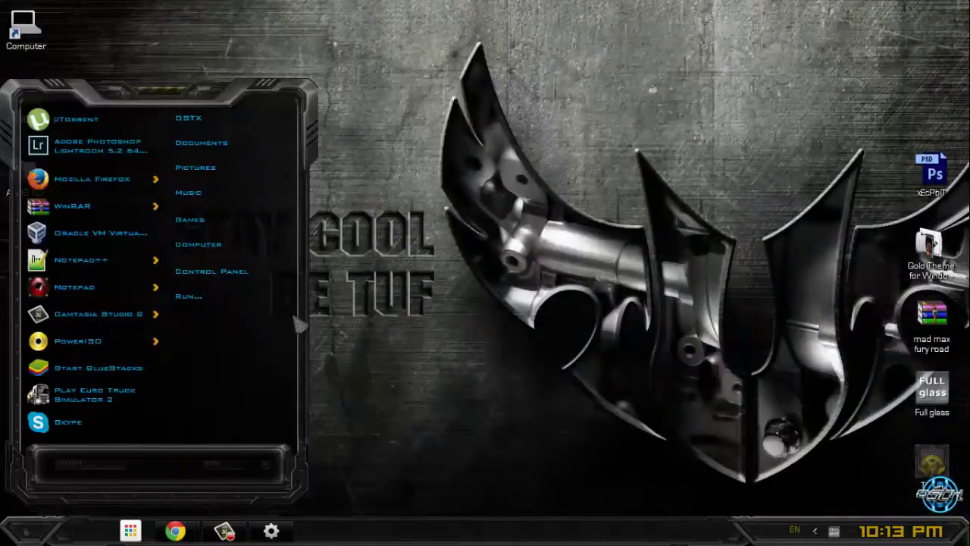
left_click(232, 253)
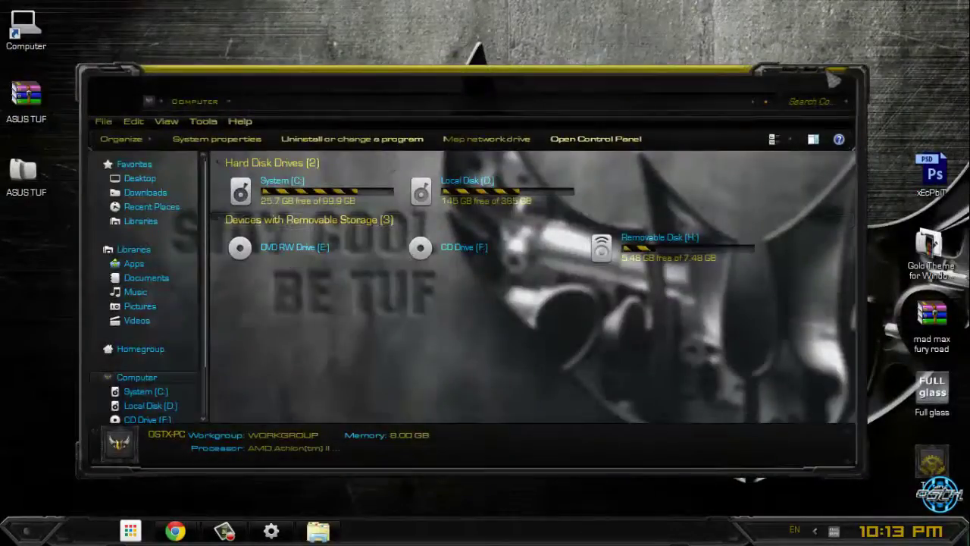
left_click(833, 78)
left_click(38, 534)
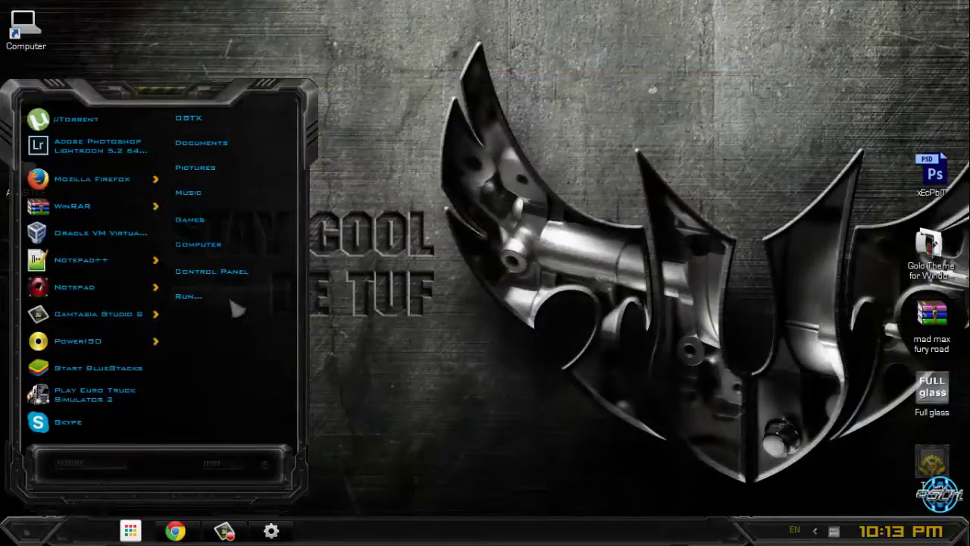
left_click(231, 272)
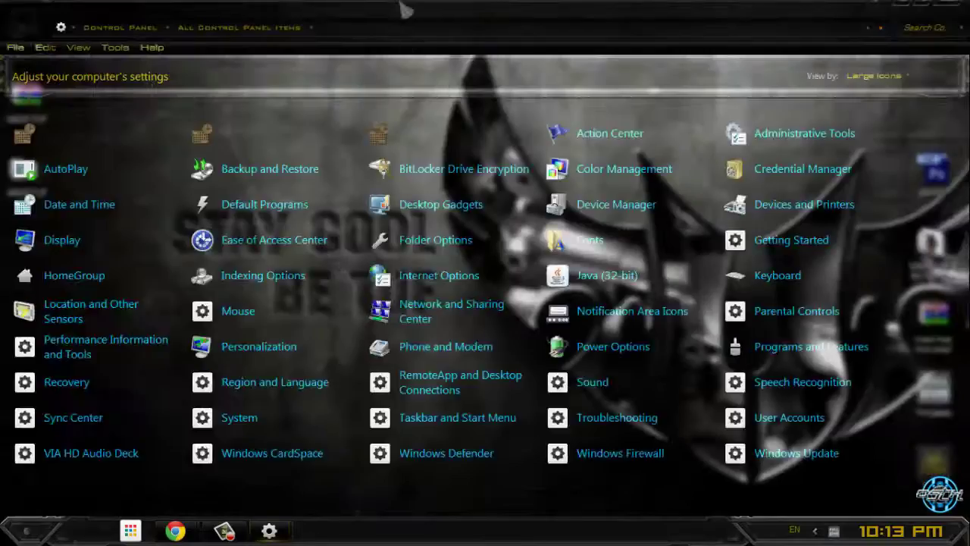
double_click(405, 9)
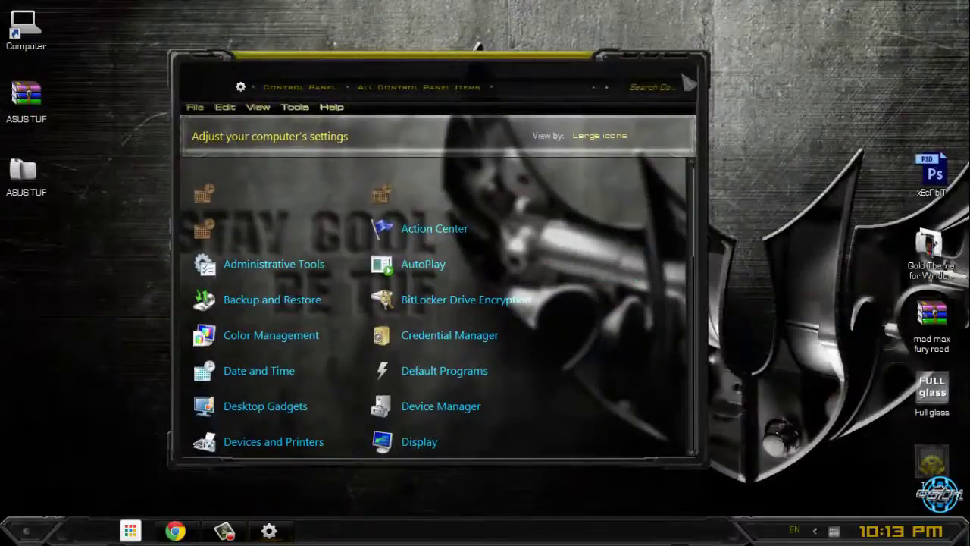
Step: Preview the ASUS TUF wallpapers one by one, ending on the dark TUF logo image
left_click(679, 64)
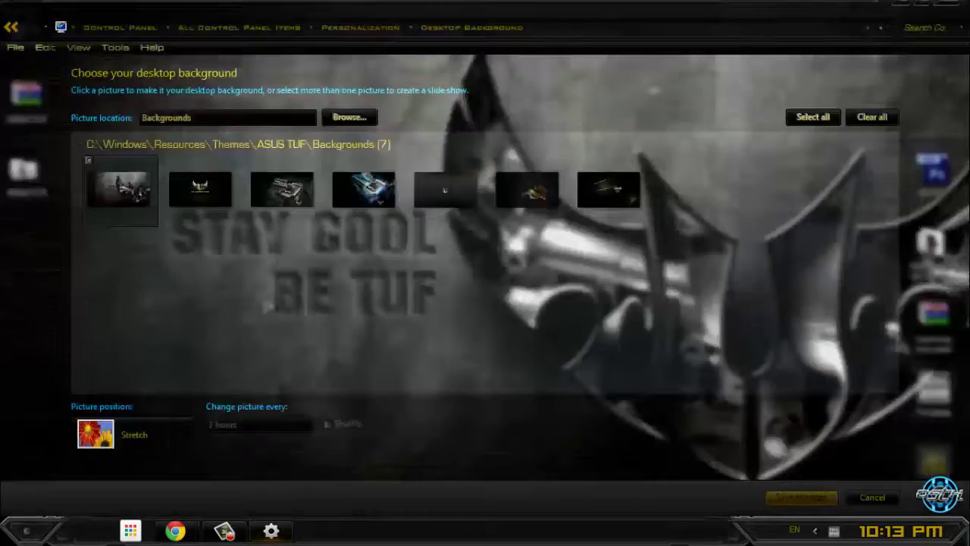
left_click(200, 190)
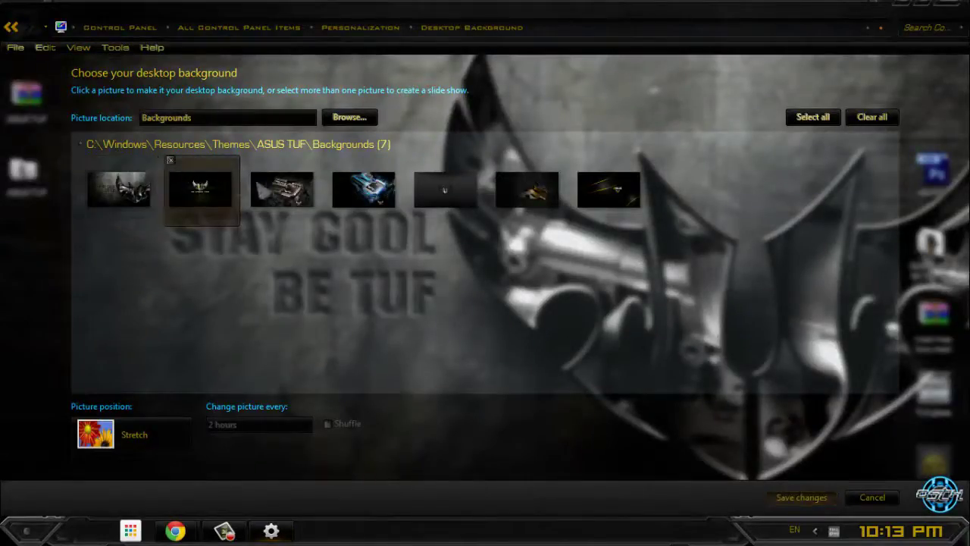
left_click(282, 190)
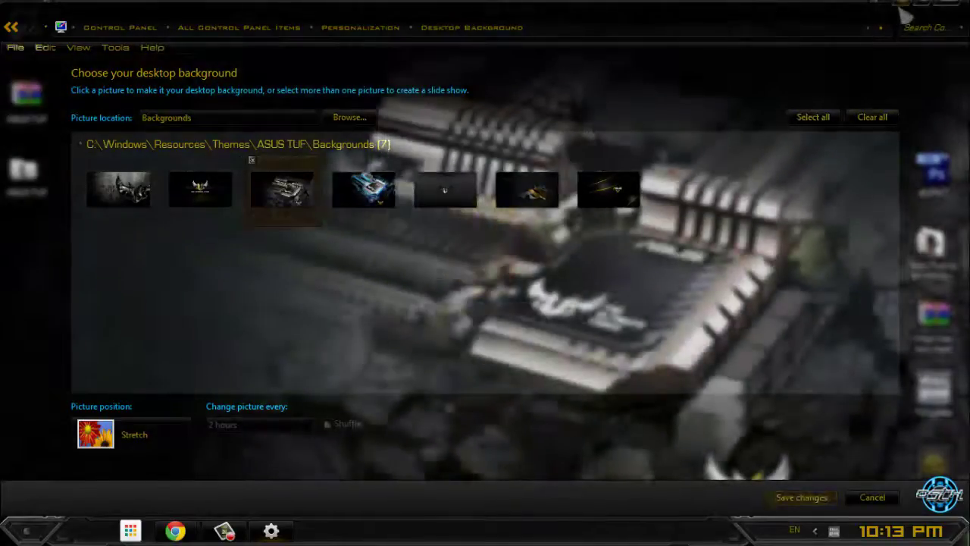
left_click(904, 12)
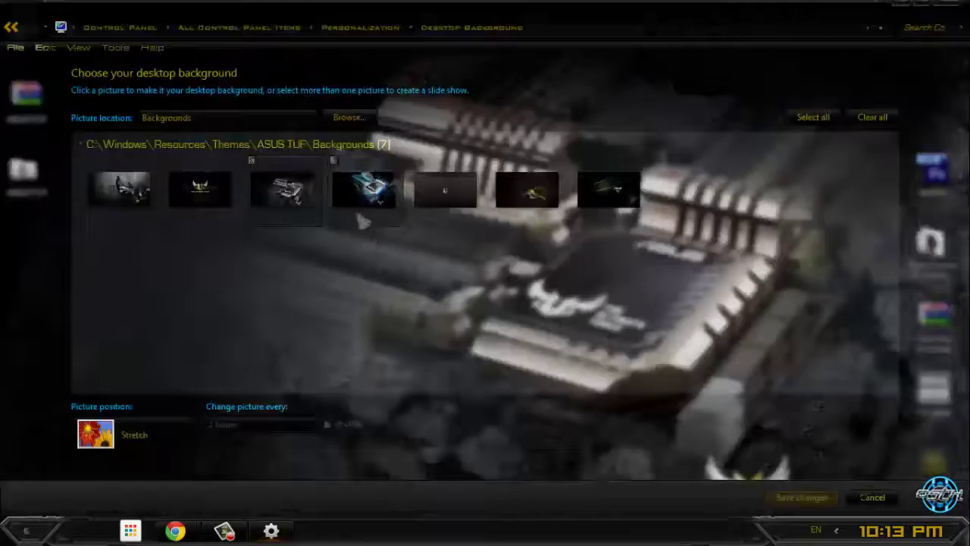
left_click(364, 189)
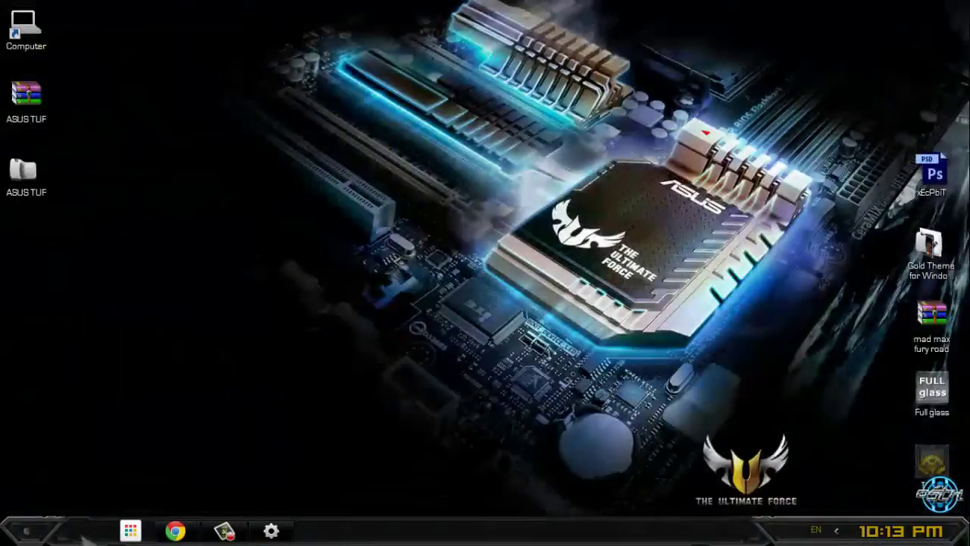
left_click(130, 530)
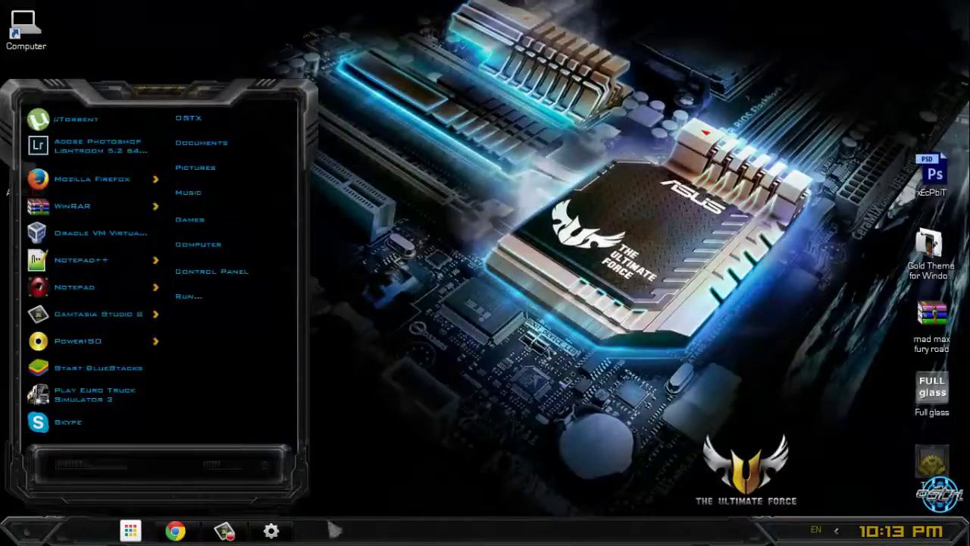
left_click(295, 538)
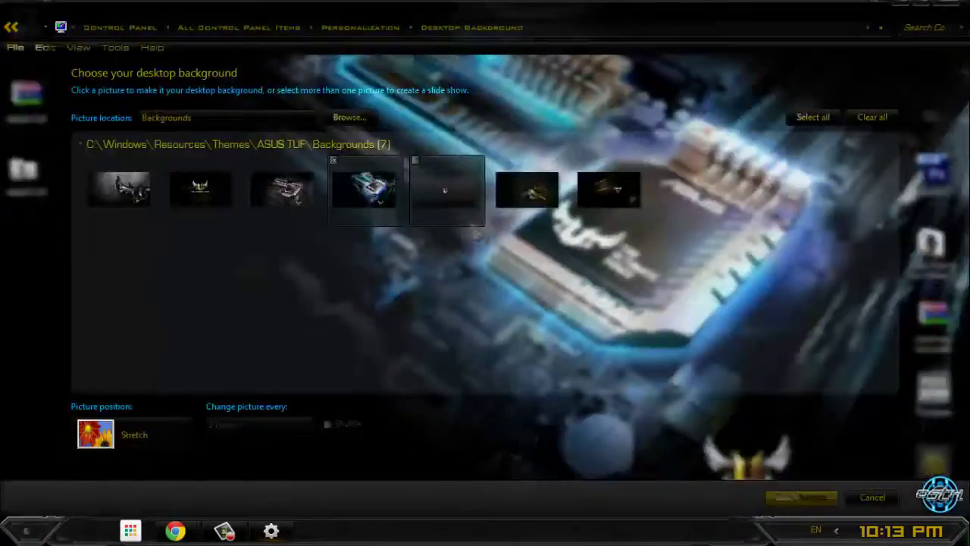
left_click(447, 194)
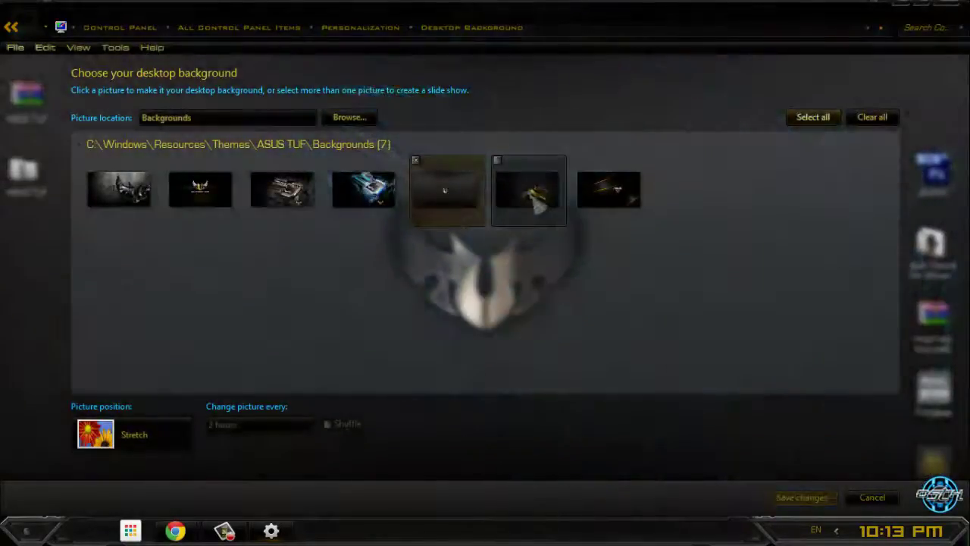
Step: Save the glowing blue motherboard image as wallpaper and close the Personalization windows
left_click(801, 497)
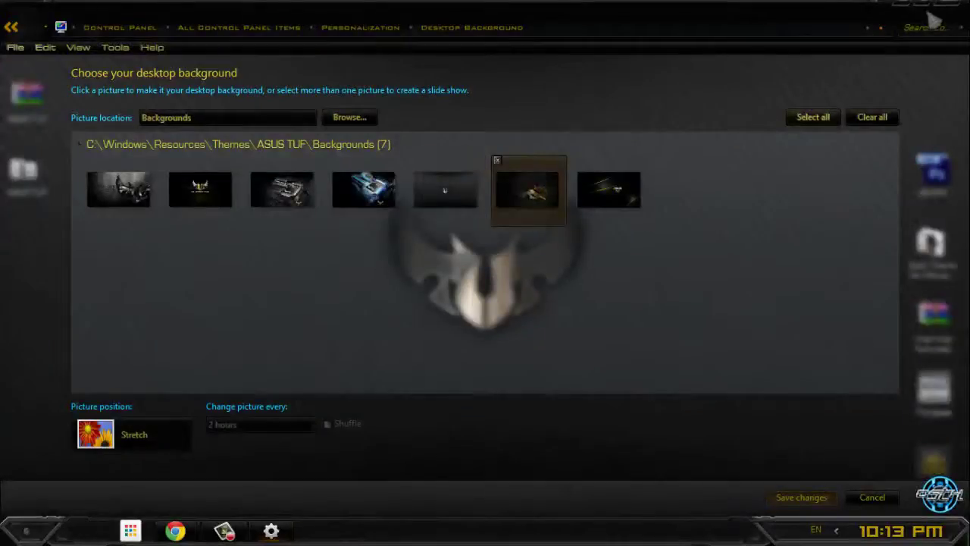
left_click(913, 10)
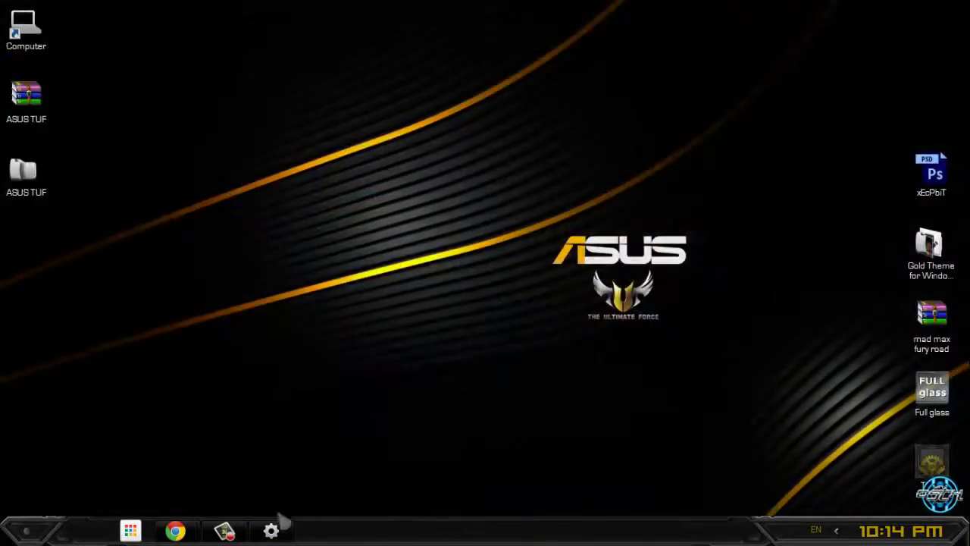
mouse_move(272, 536)
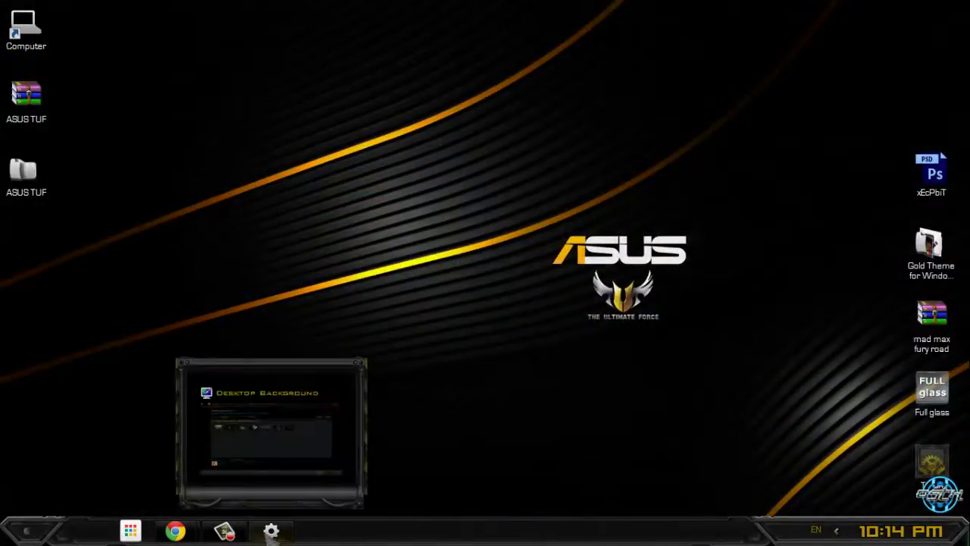
left_click(271, 534)
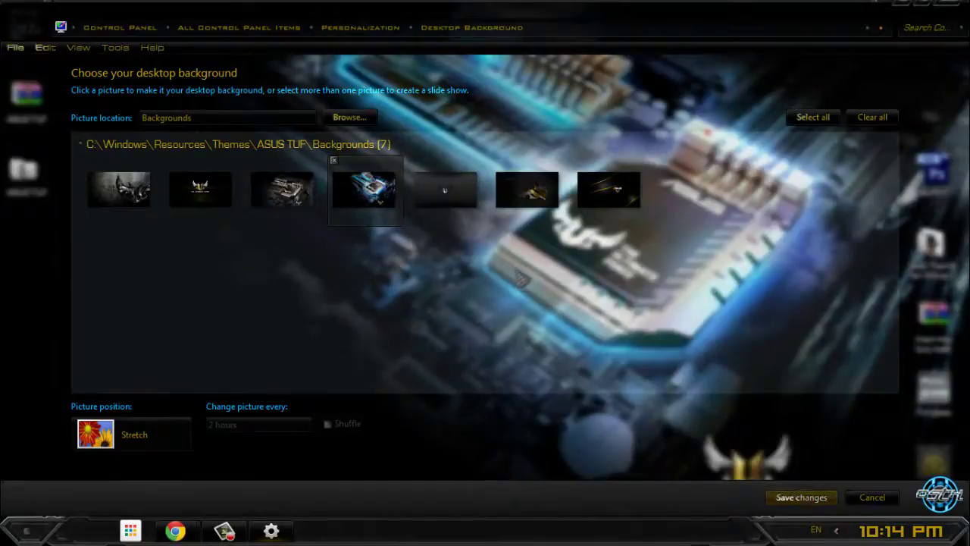
left_click(945, 11)
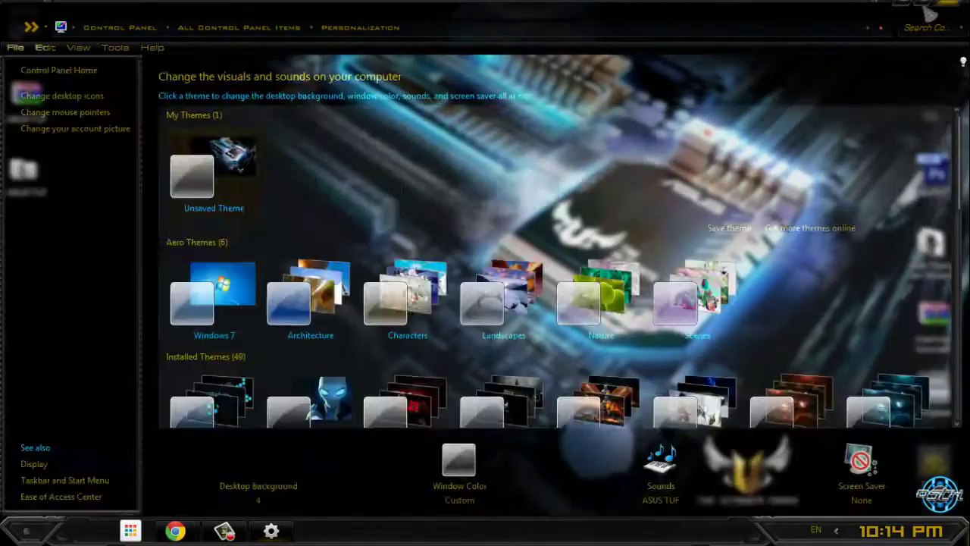
left_click(954, 10)
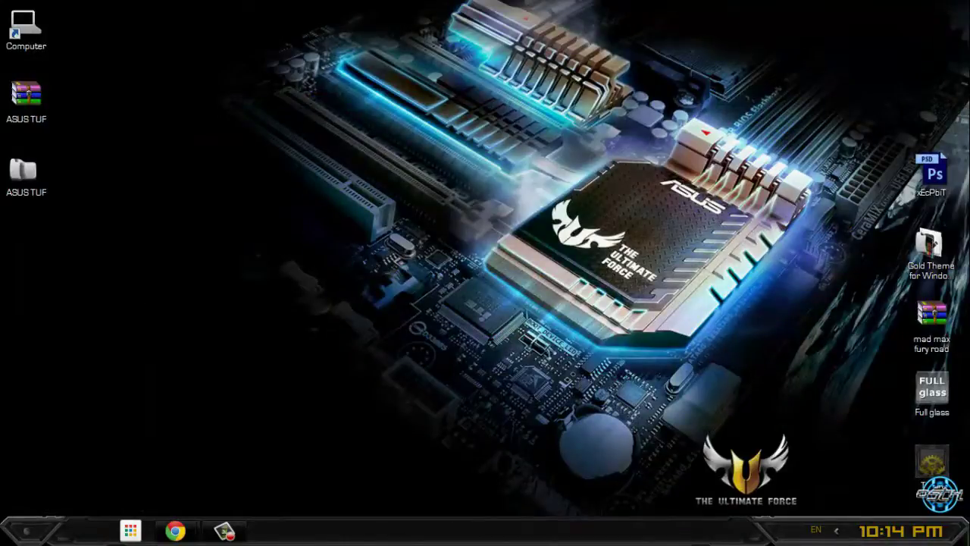
left_click(26, 530)
right_click(220, 244)
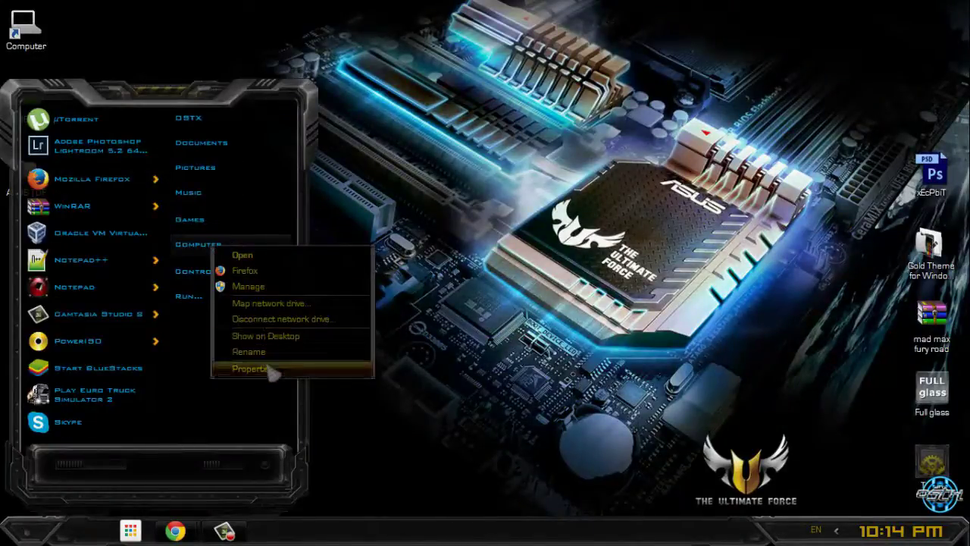
left_click(269, 368)
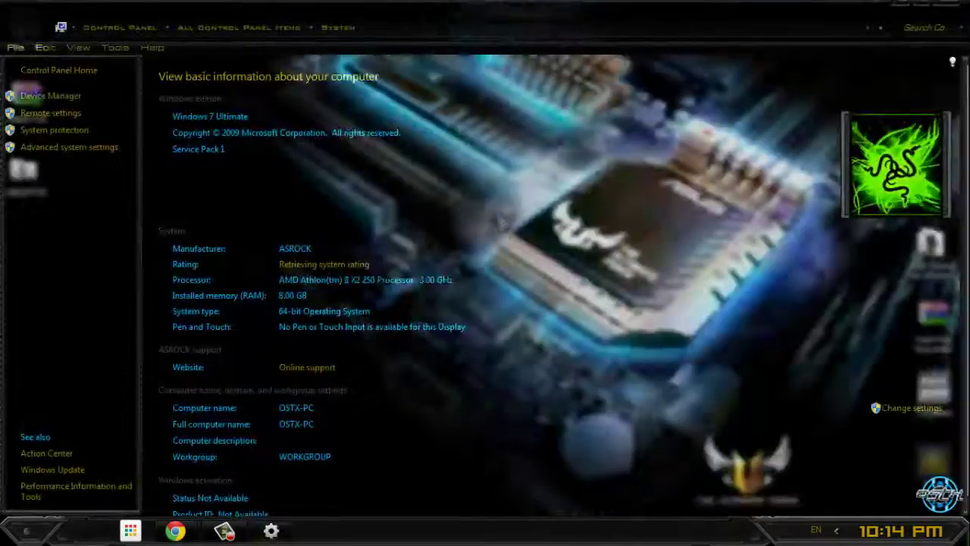
left_click_drag(507, 9, 503, 81)
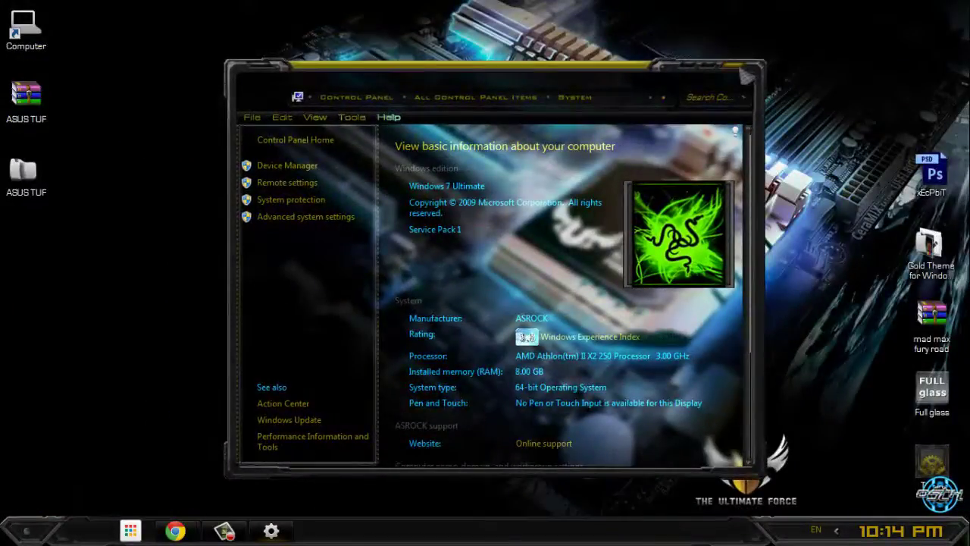
left_click(746, 75)
Step: Refresh the desktop and open the Computer window from Start
right_click(194, 125)
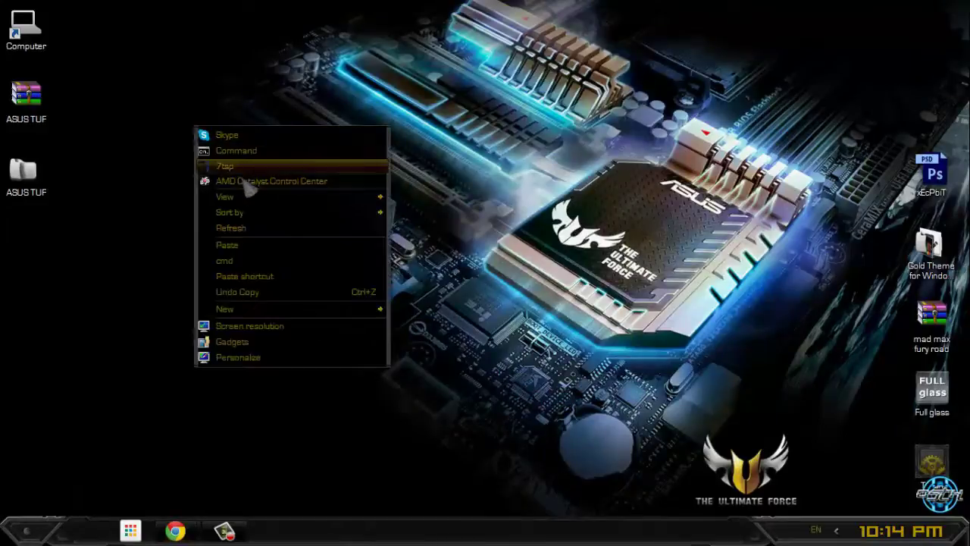
left_click(256, 225)
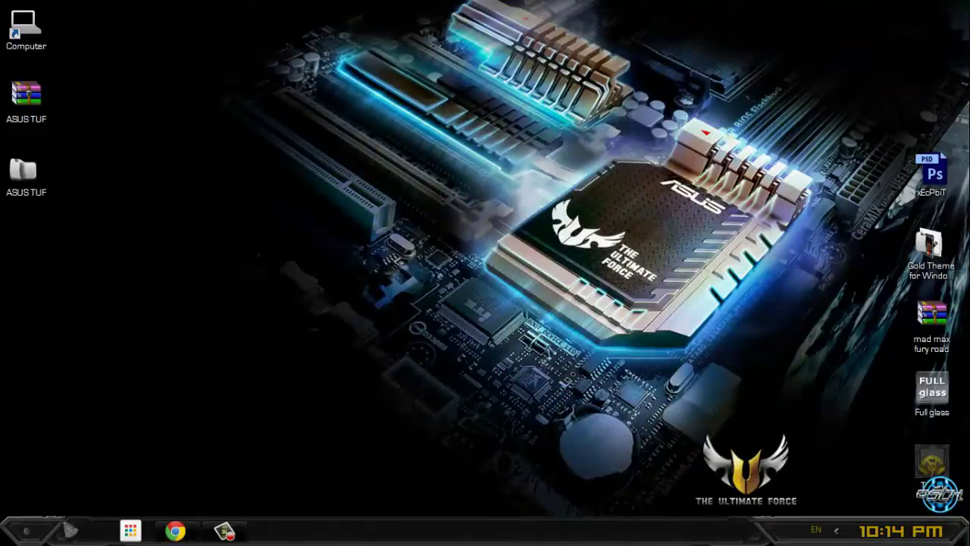
left_click(38, 530)
left_click(266, 244)
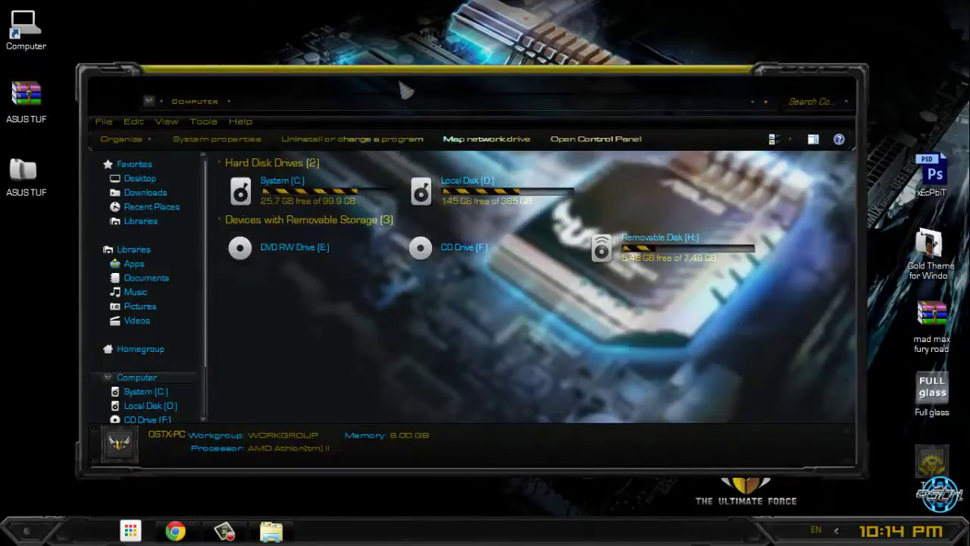
Step: Reposition Computer, view System (C:) and Local Disk (D:) details, then close it
left_click_drag(405, 90, 410, 65)
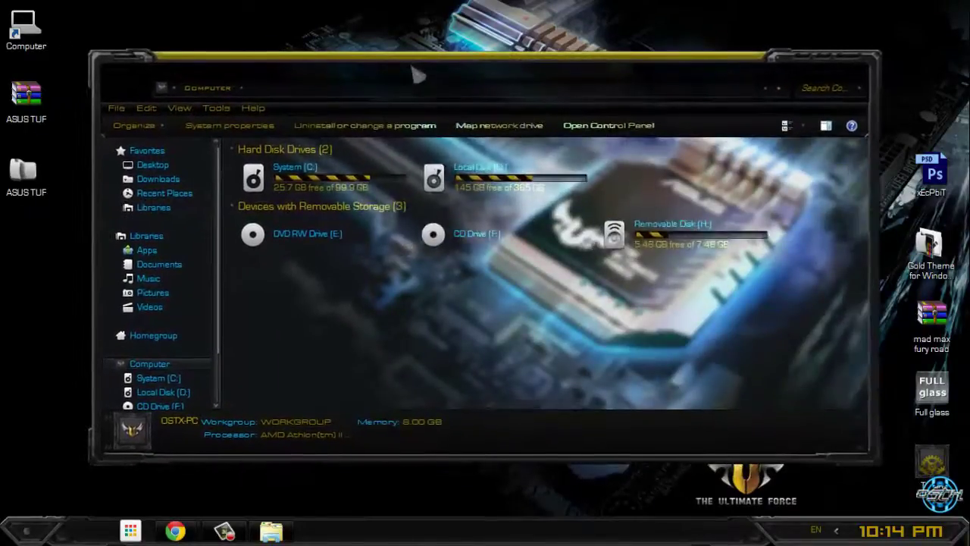
left_click(303, 178)
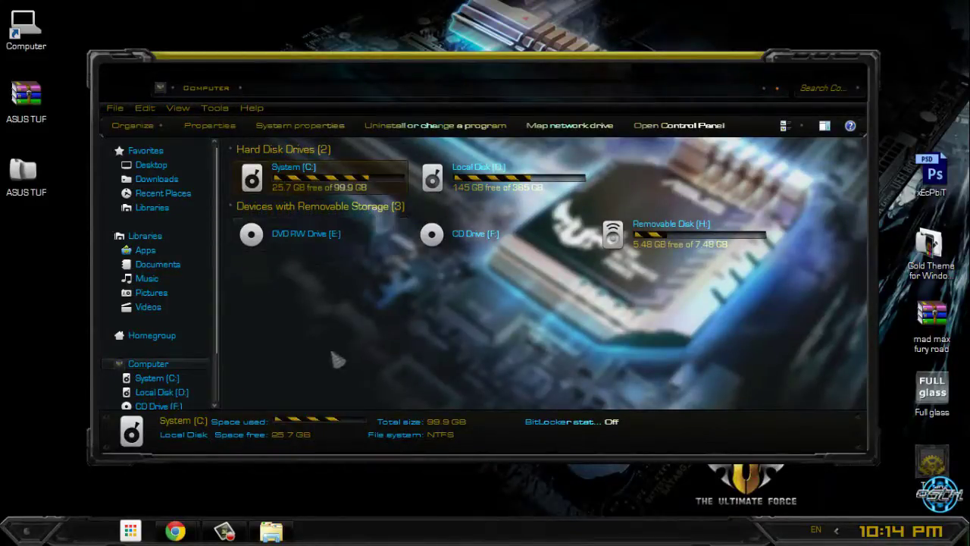
left_click(471, 179)
left_click(459, 319)
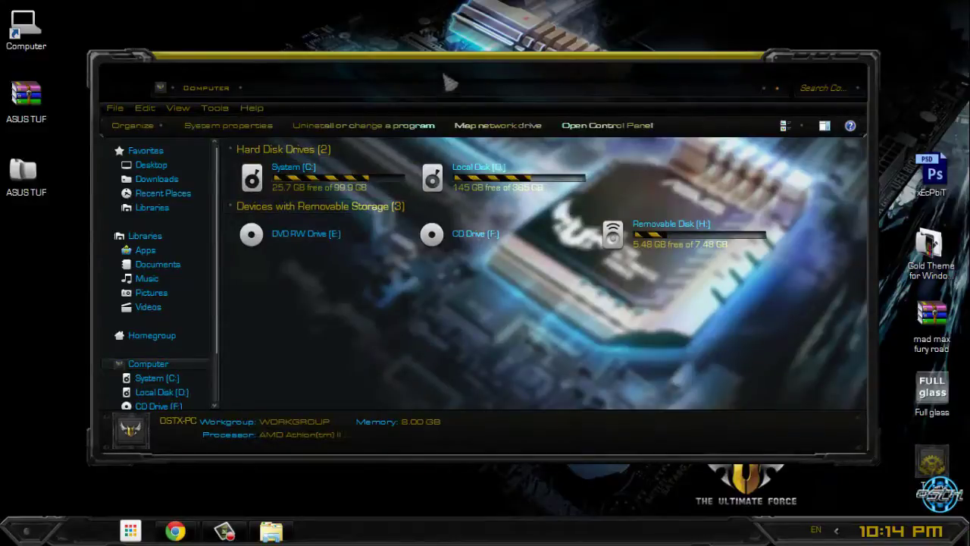
left_click_drag(470, 76, 423, 68)
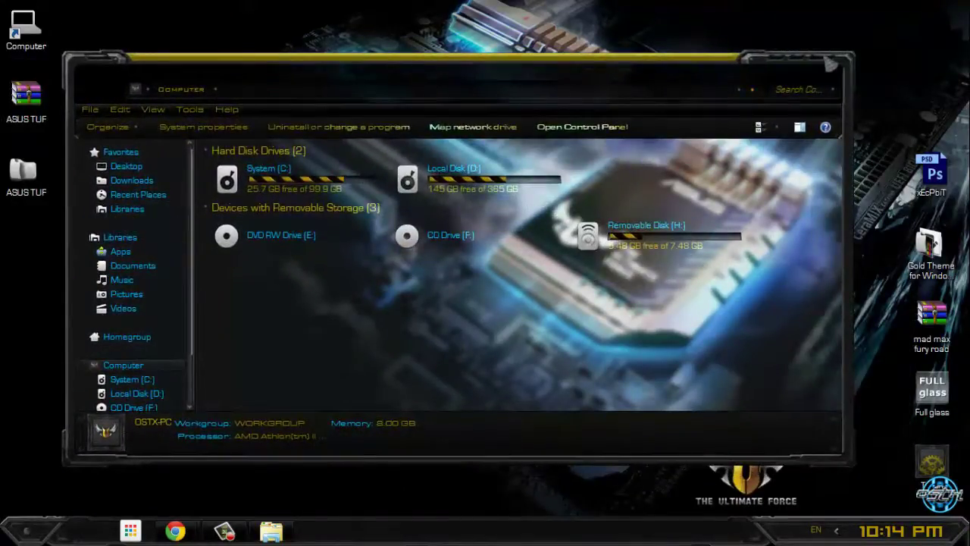
left_click(817, 70)
Step: Refresh the desktop from its right-click menu
right_click(269, 152)
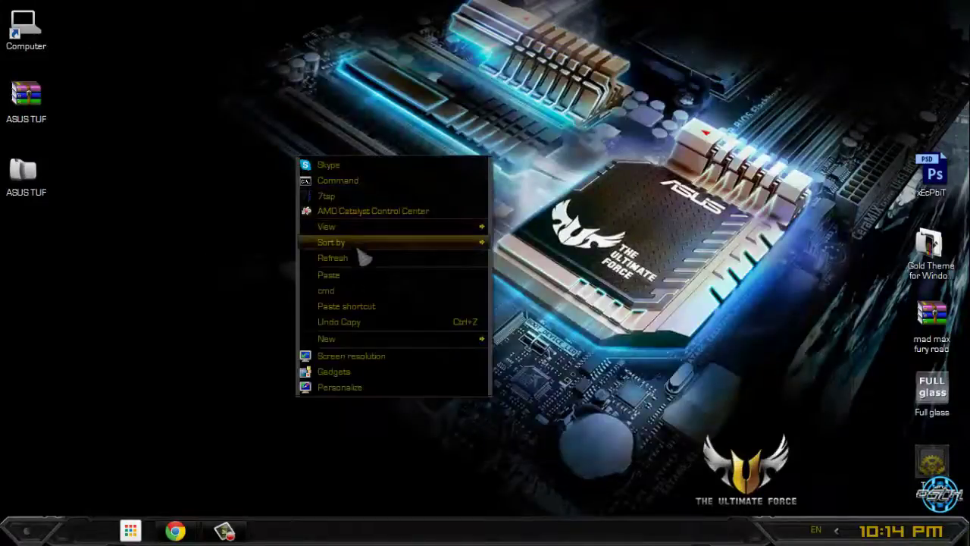
left_click(326, 248)
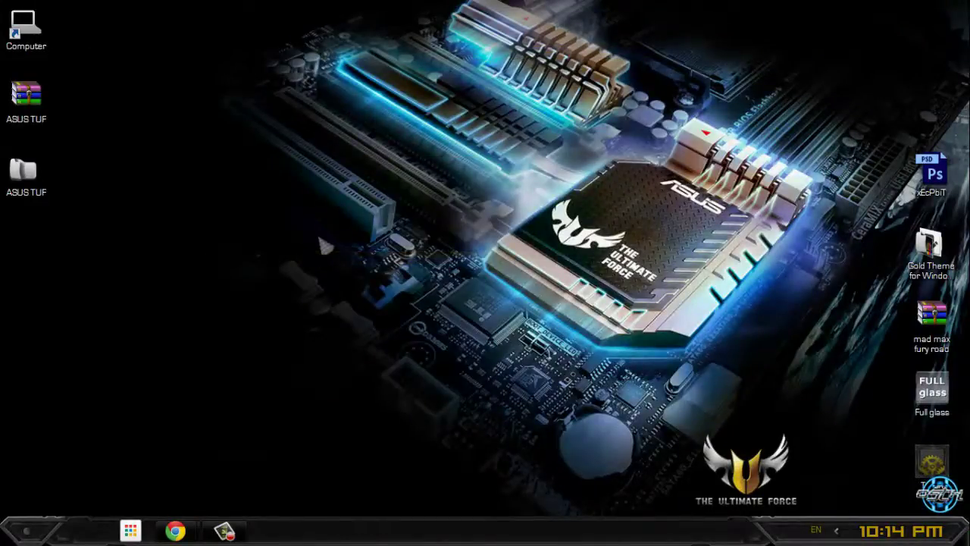